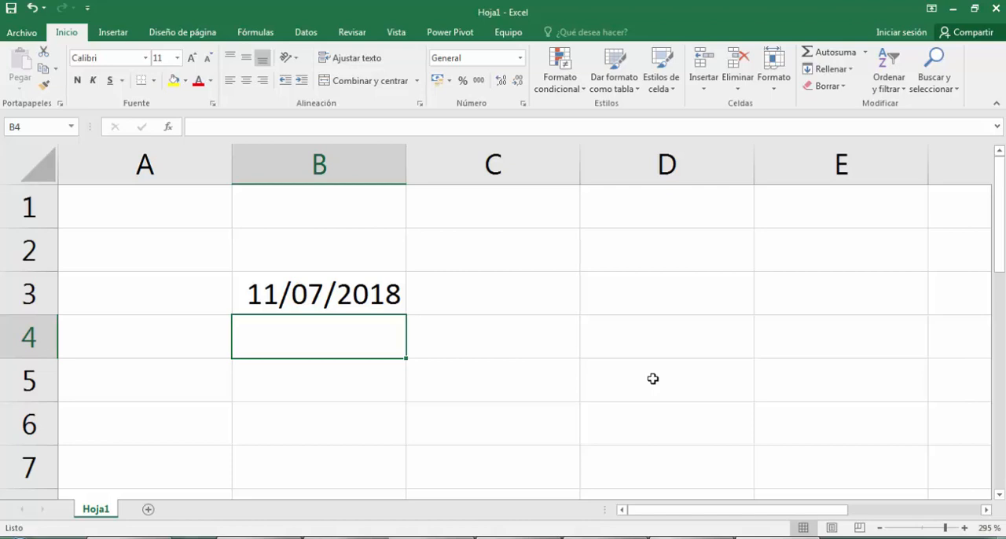
# - Enter the date 01/03/2018 in cell B2, above the existing date
pyautogui.press('Up')
pyautogui.press('Up')
pyautogui.write('01')
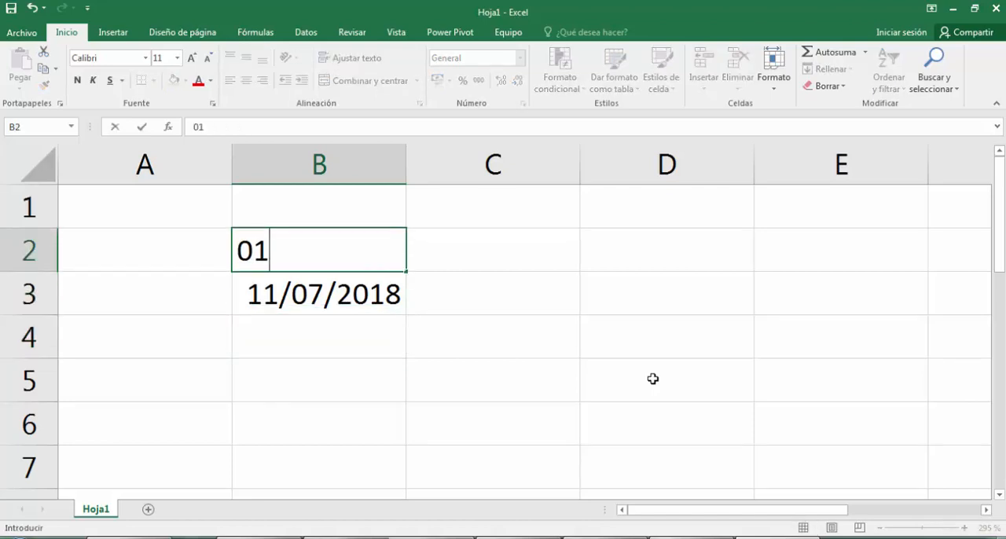
pyautogui.write('/03/20')
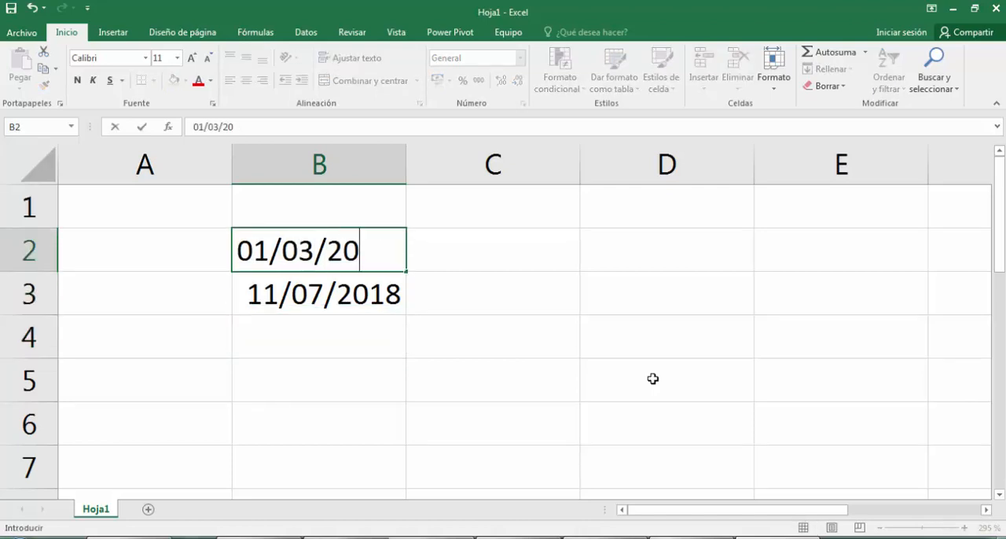
pyautogui.write('18')
pyautogui.press('Down')
pyautogui.press('Down')
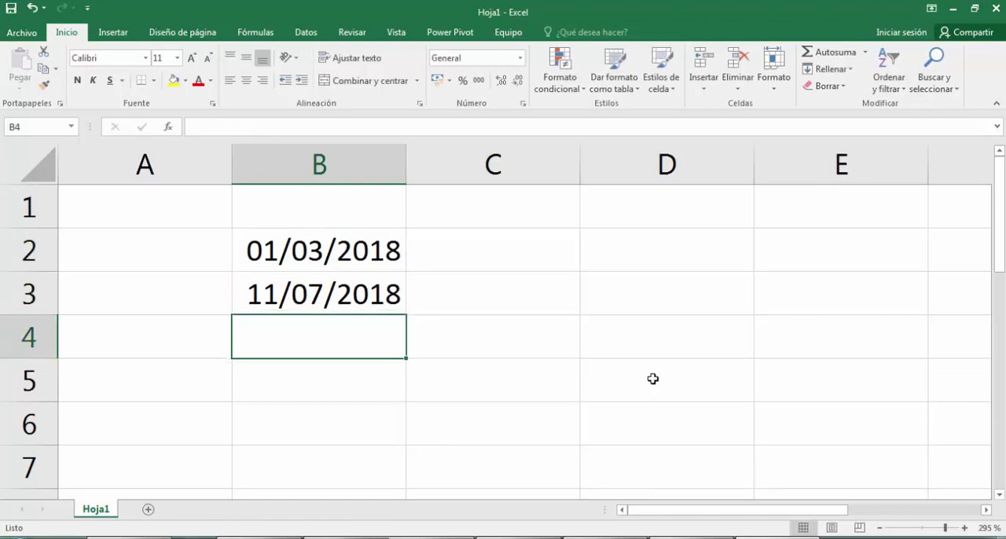
# - Add the two dates in cell B4 with the formula =B2+B3
pyautogui.write('=')
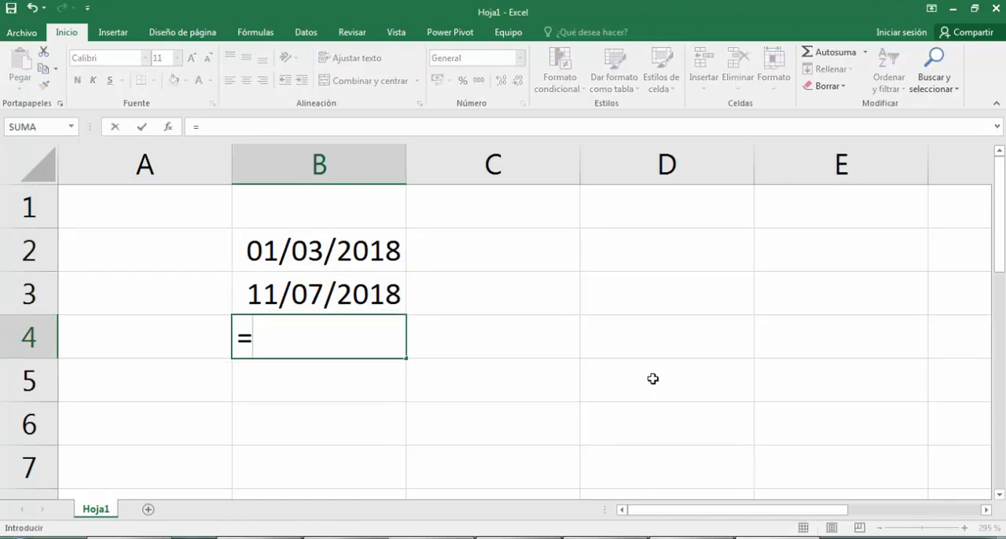
pyautogui.click(382, 262)
pyautogui.write('+')
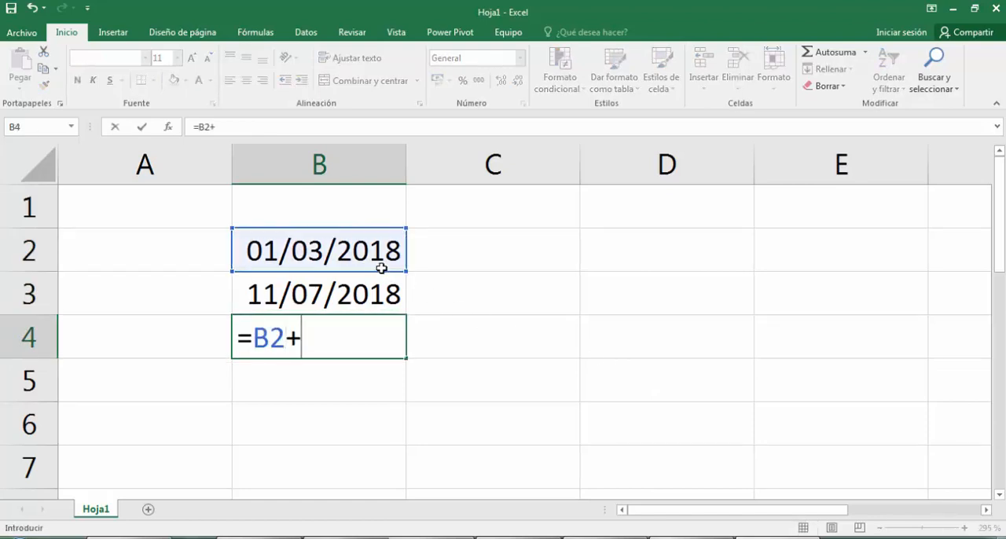
pyautogui.click(383, 290)
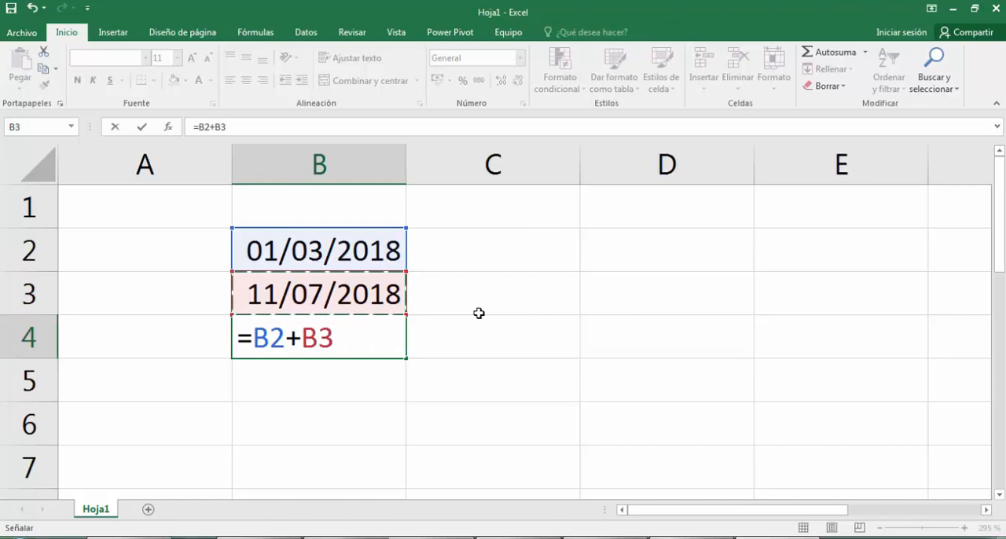
pyautogui.press('Return')
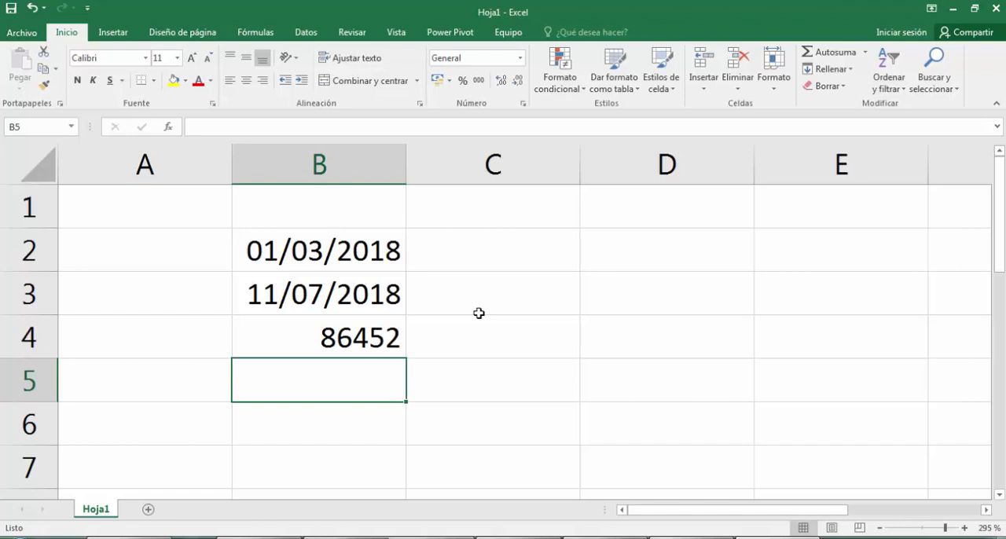
# - Format the sum in cell B4 as a short date (Fecha corta)
pyautogui.press('Up')
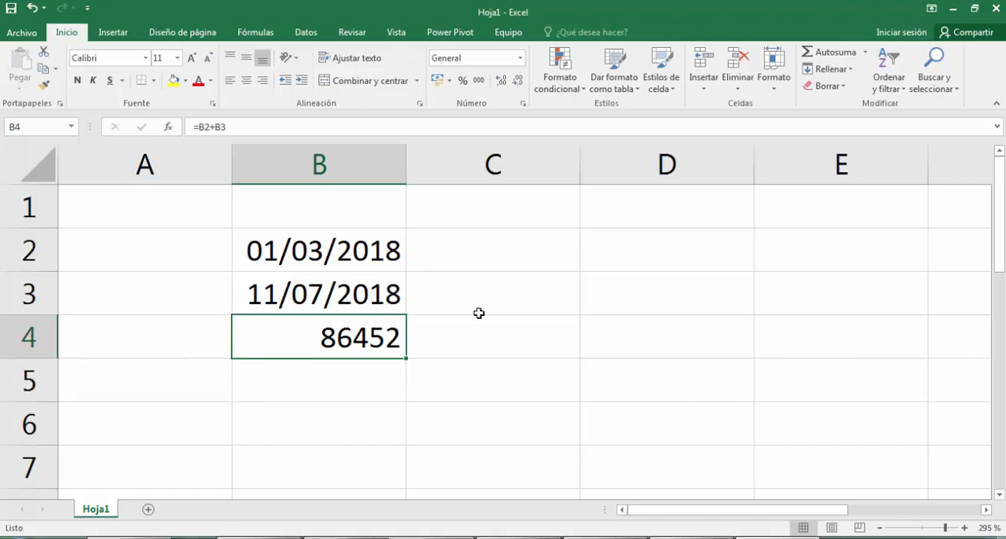
pyautogui.click(519, 60)
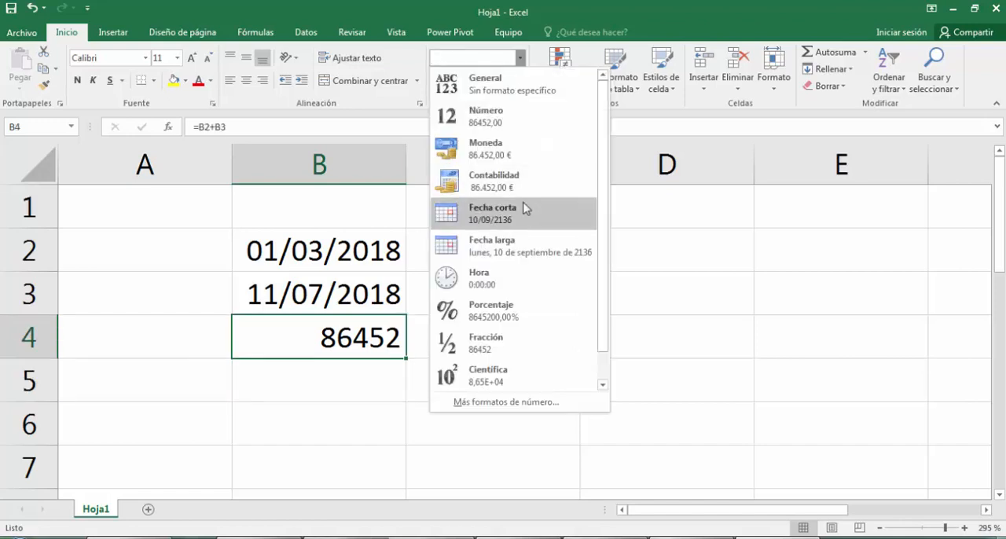
pyautogui.click(523, 208)
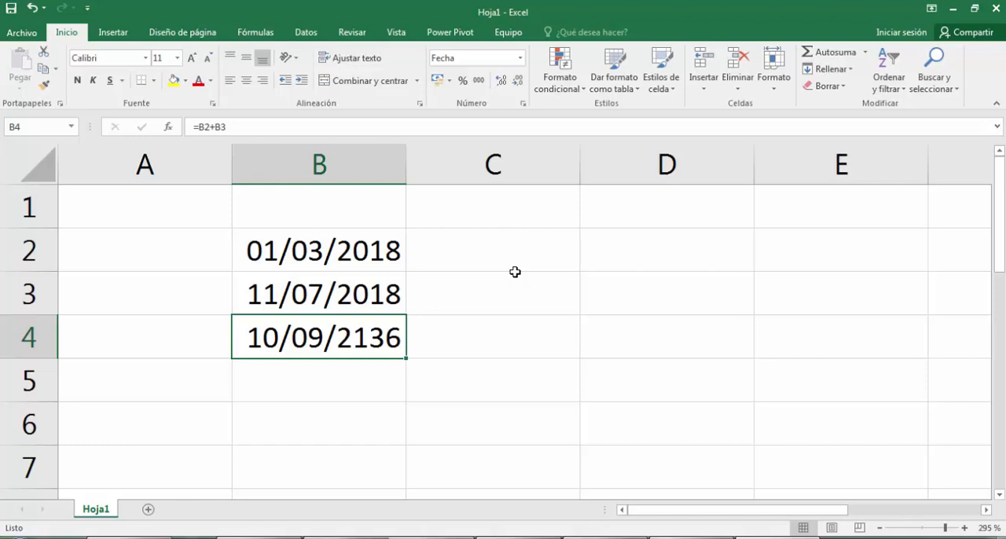
# - Consult the Tipos de medidas slide in PowerPoint, and replace the date in cell B3 of the Excel sheet with 8
pyautogui.hotkey('alt', 'Tab')
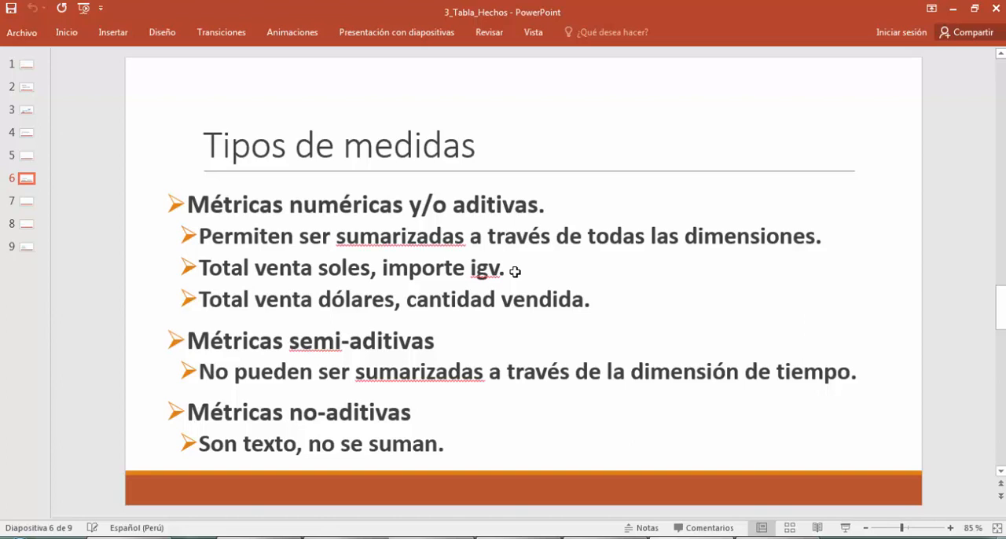
pyautogui.hotkey('alt', 'Tab')
pyautogui.press('Up')
pyautogui.press('Up')
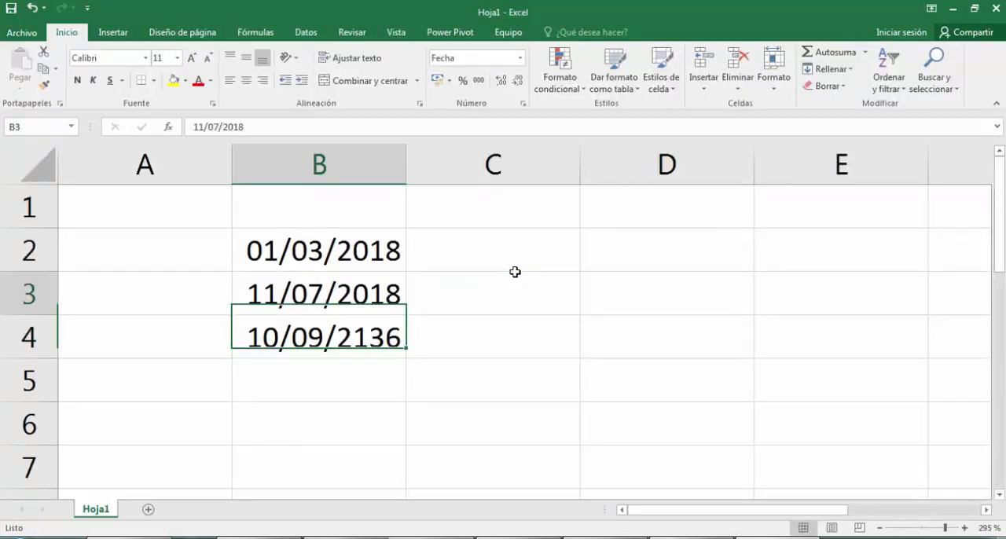
pyautogui.press('Down')
pyautogui.press('Delete')
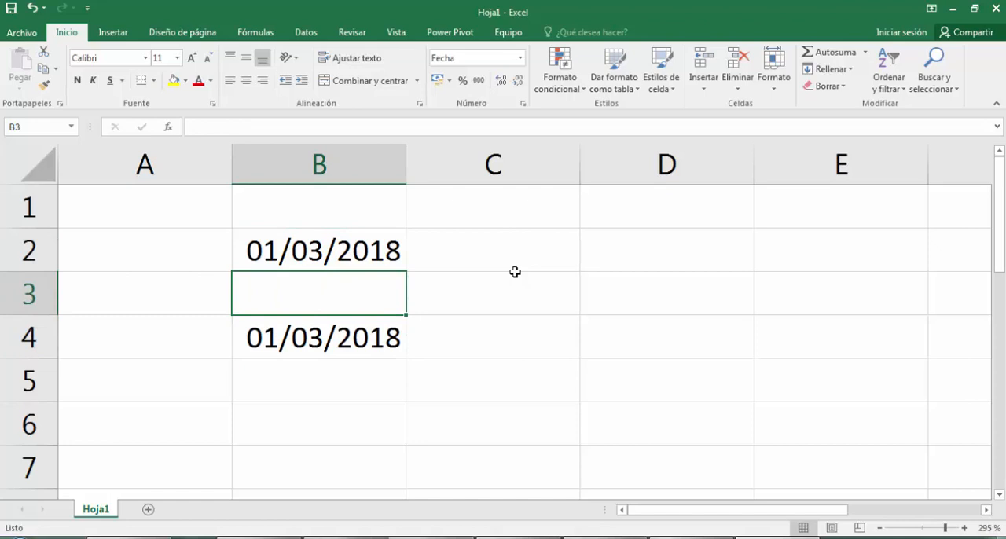
pyautogui.write('8')
pyautogui.press('Return')
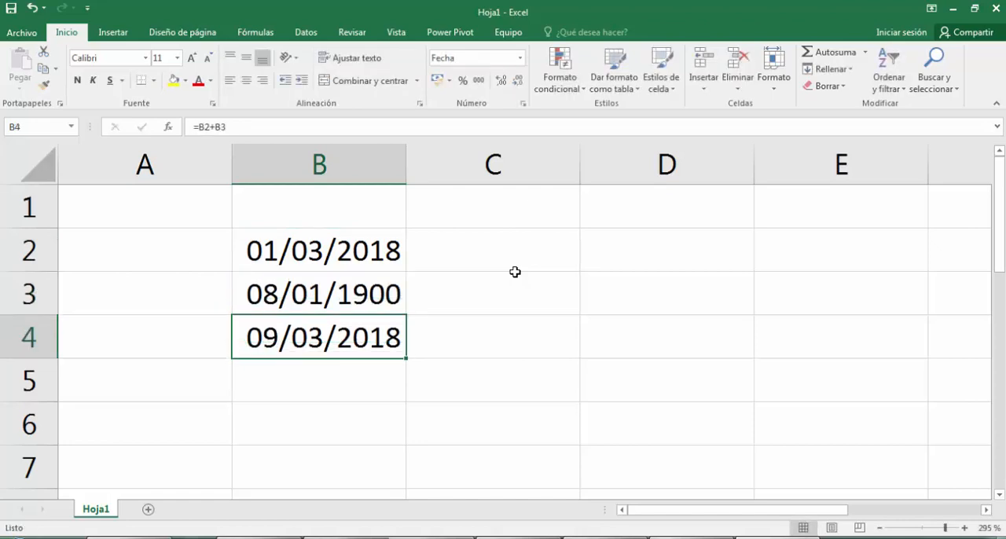
# - Look over Excel's data tools and switch back to the Tipos de medidas slide in PowerPoint
pyautogui.press('Right')
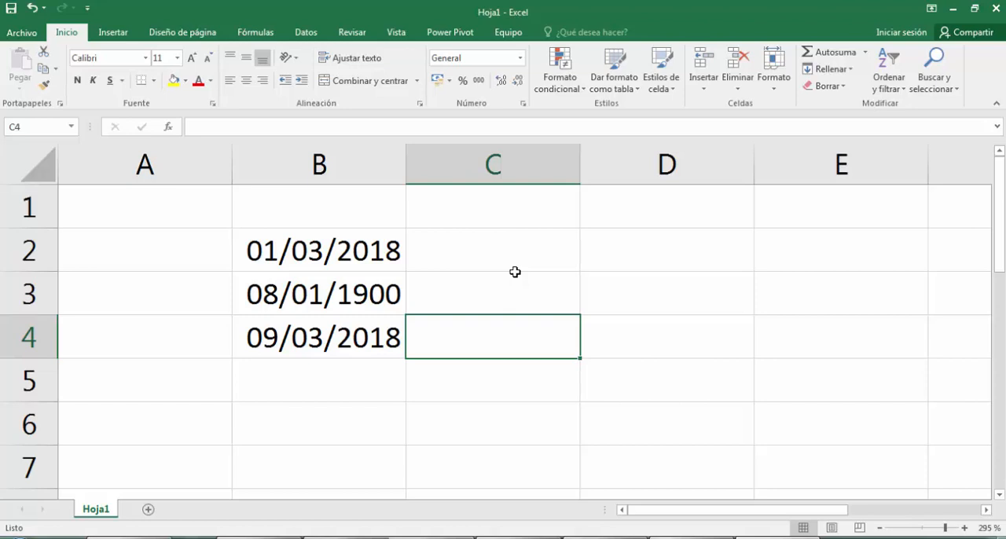
pyautogui.hotkey('alt', 'Tab')
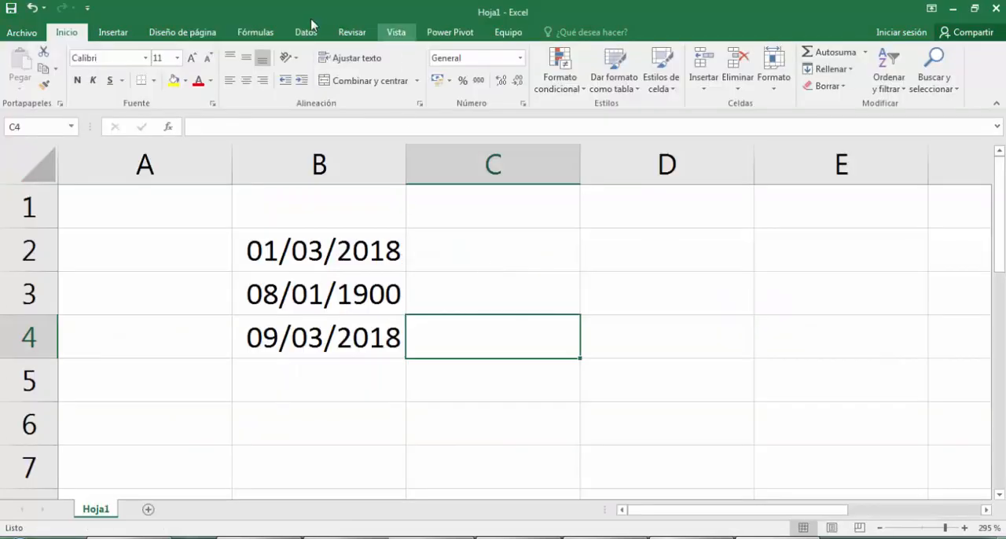
pyautogui.click(302, 32)
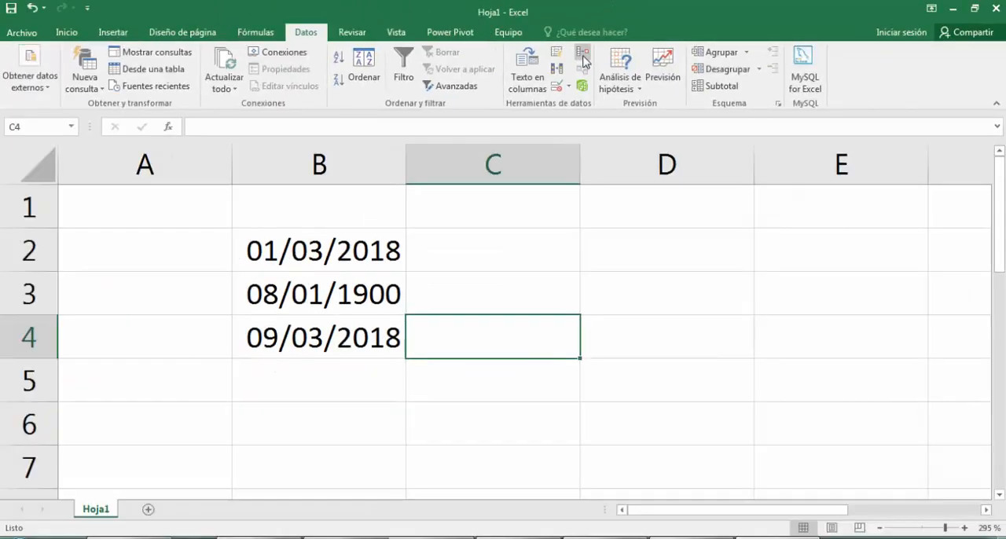
pyautogui.hotkey('alt', 'Tab')
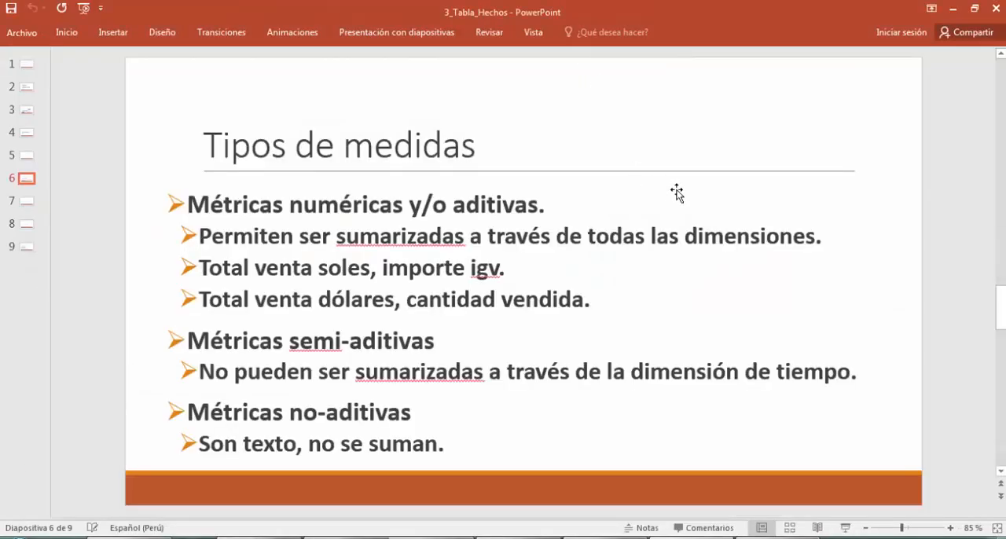
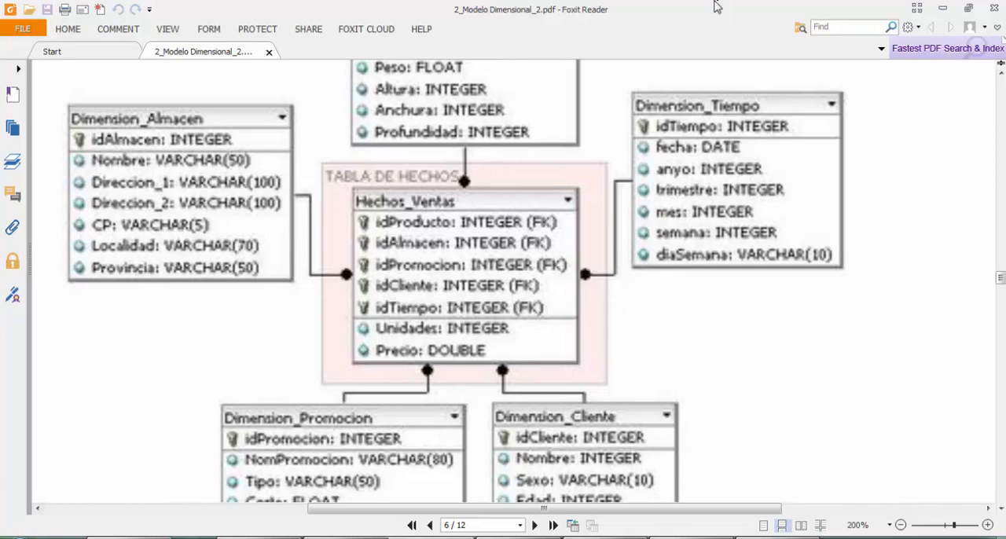
# - Minimize the open windows and extract Retail.bak from the Retail SQL2014 archive to the desktop
pyautogui.click(945, 9)
pyautogui.click(951, 10)
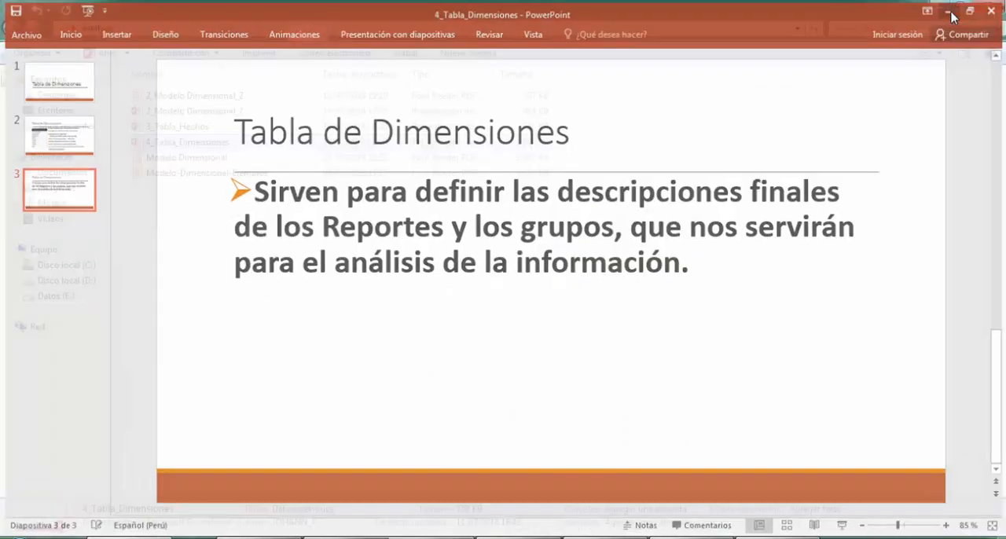
pyautogui.click(952, 9)
pyautogui.click(951, 9)
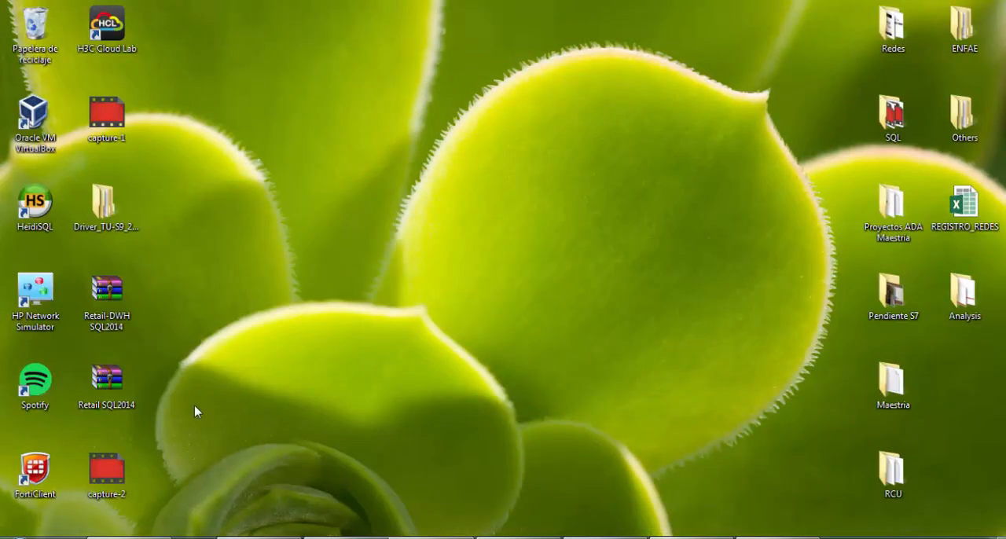
pyautogui.doubleClick(118, 385)
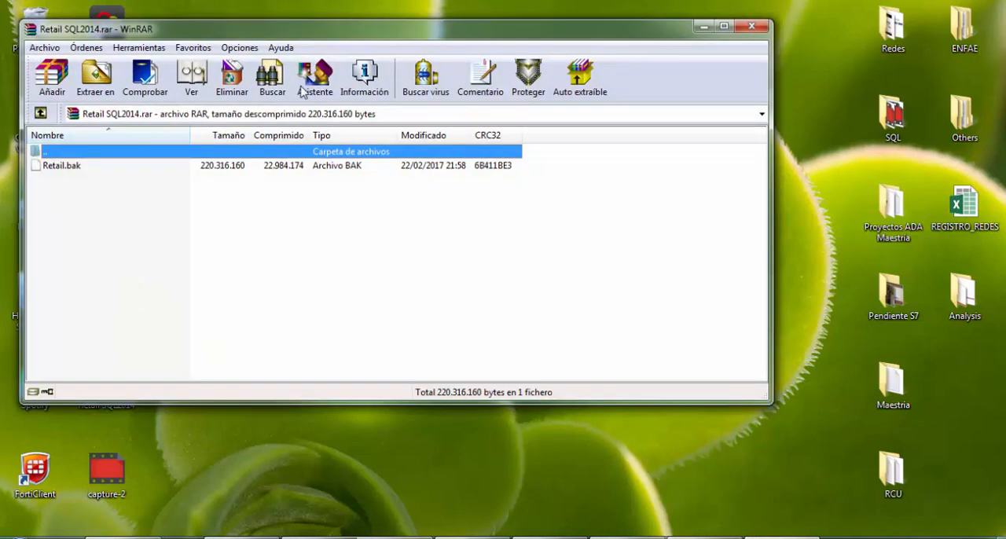
pyautogui.moveTo(89, 172); pyautogui.dragTo(295, 452)
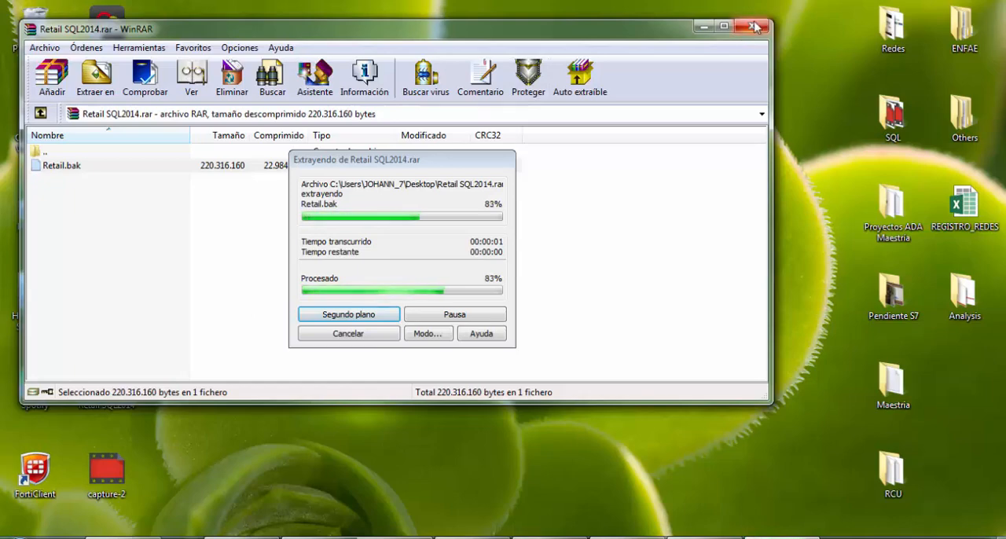
pyautogui.press('Escape')
# - Extract Retail-DWH.bak from the Retail-DWH SQL2014 archive to the desktop and close the archive
pyautogui.doubleClick(118, 303)
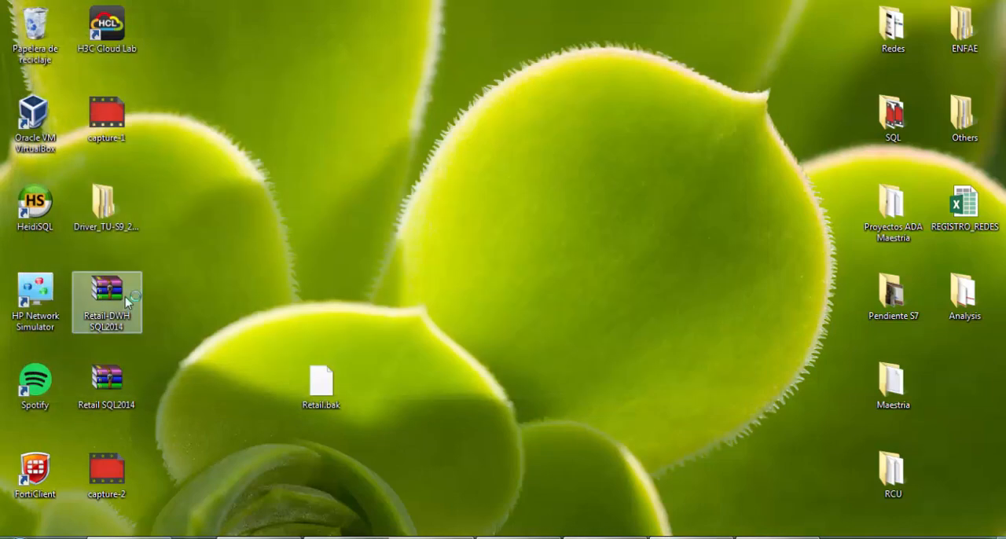
pyautogui.moveTo(88, 172); pyautogui.dragTo(366, 456)
pyautogui.click(751, 26)
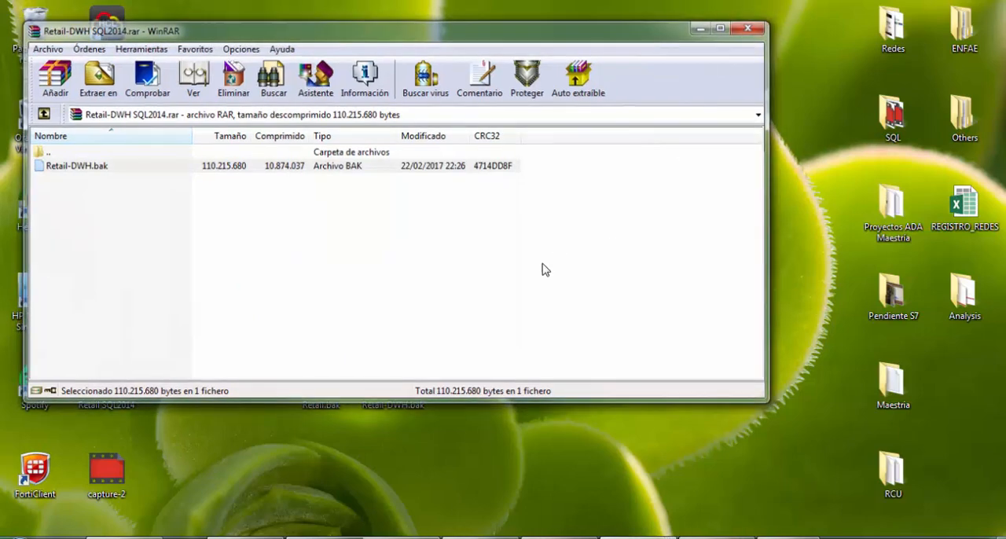
# - Copy Retail.bak and Retail-DWH.bak from the desktop to the root of drive D:
pyautogui.moveTo(307, 348); pyautogui.dragTo(406, 419)
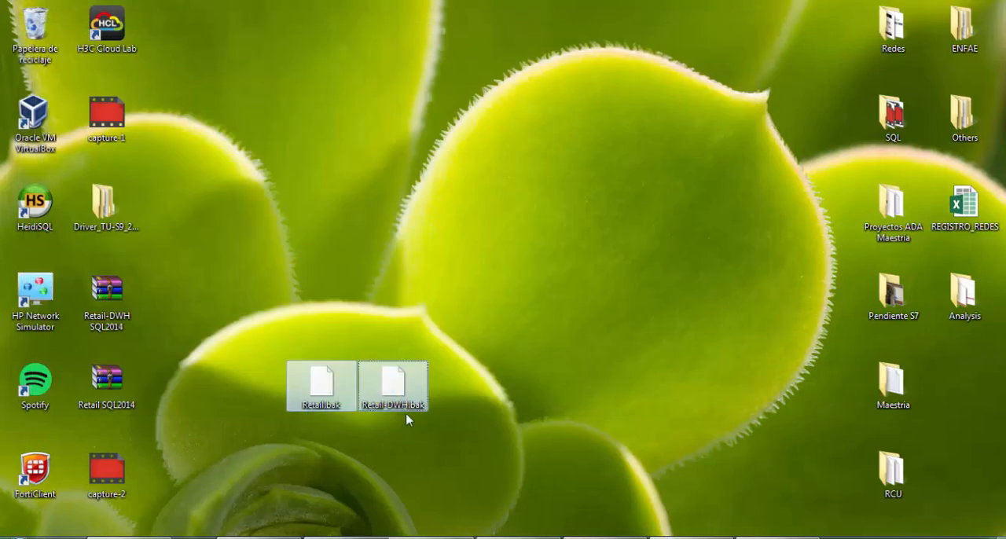
pyautogui.press('super+e')
pyautogui.doubleClick(550, 153)
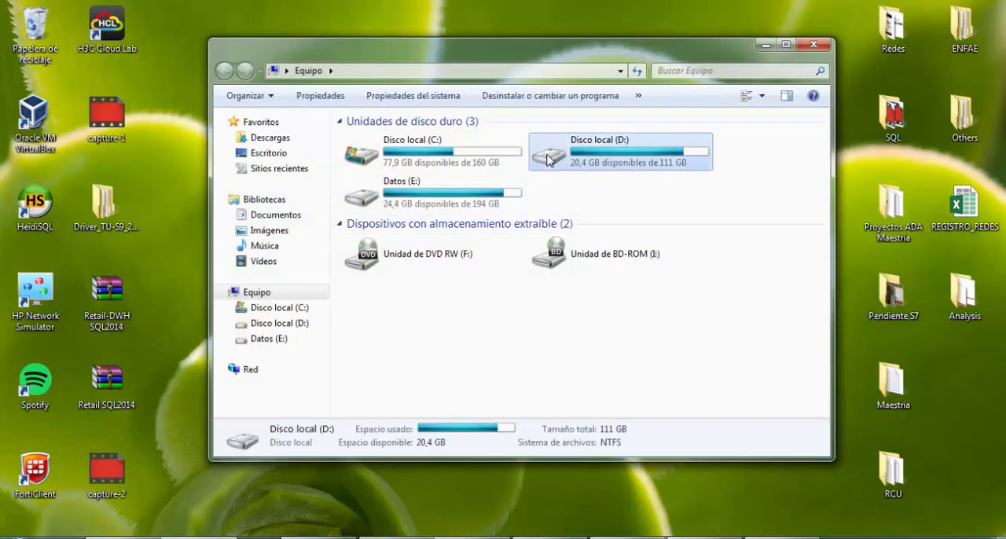
pyautogui.hotkey('ctrl', 'v')
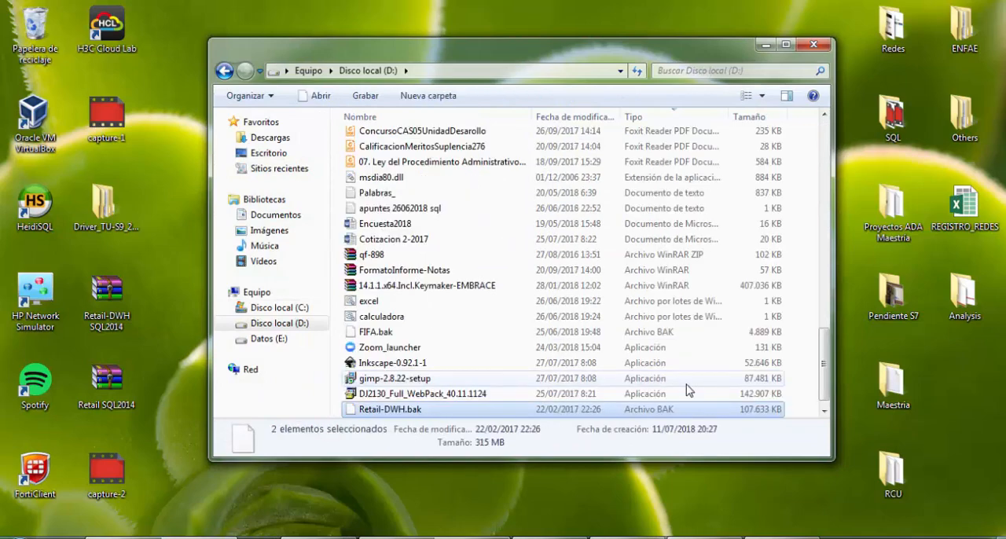
pyautogui.click(817, 46)
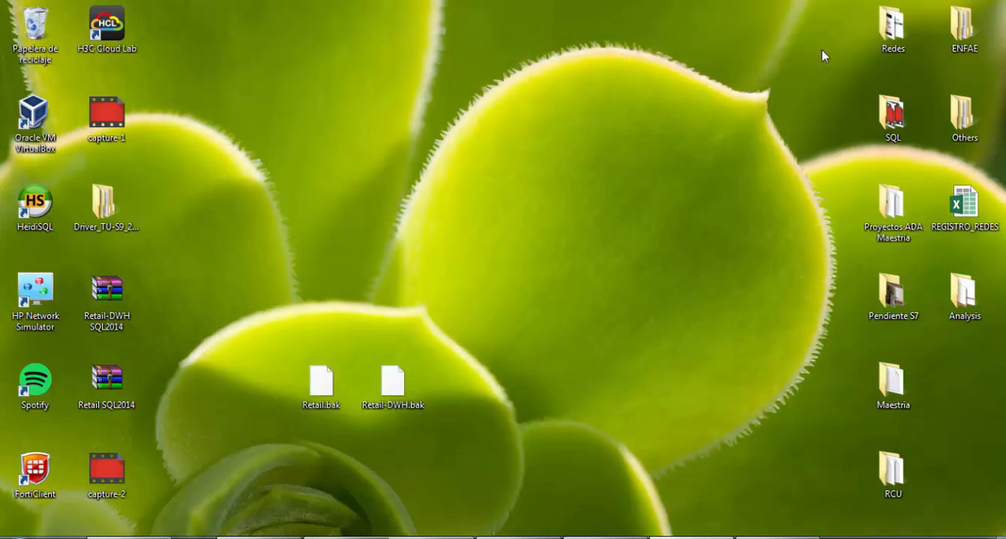
# - Launch SQL Server Management Studio and connect to the local database engine with Windows authentication
pyautogui.press('super')
pyautogui.write('s')
pyautogui.press('BackSpace')
pyautogui.write('manage')
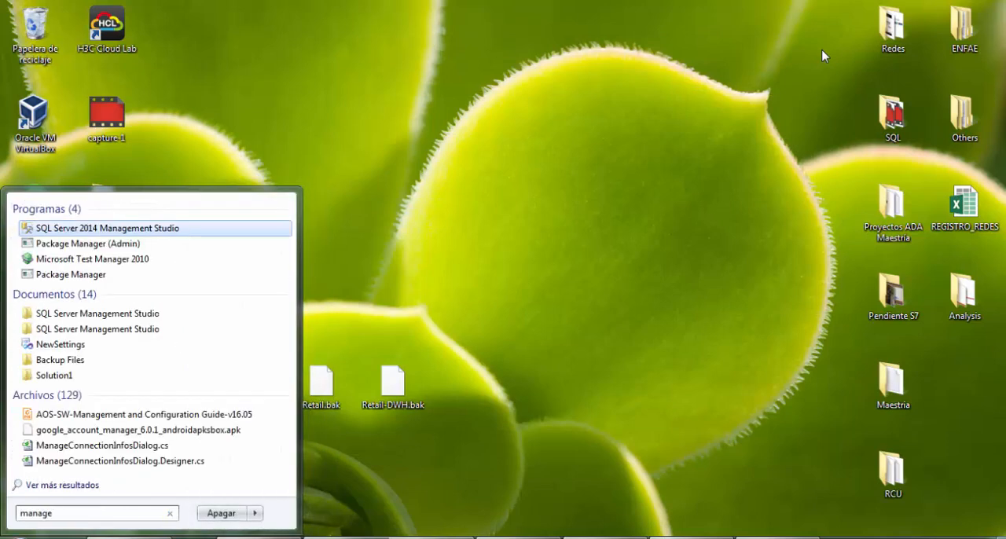
pyautogui.press('Return')
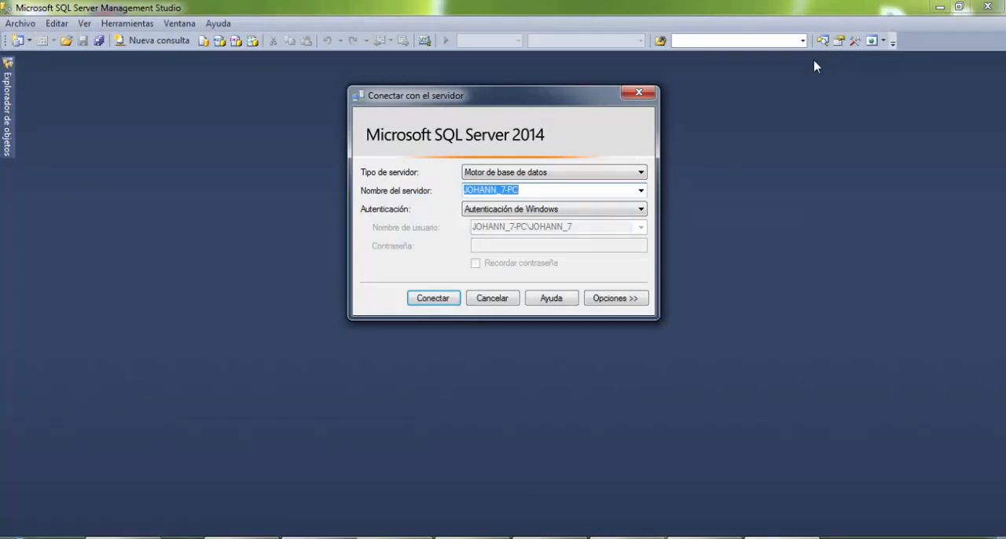
pyautogui.click(453, 301)
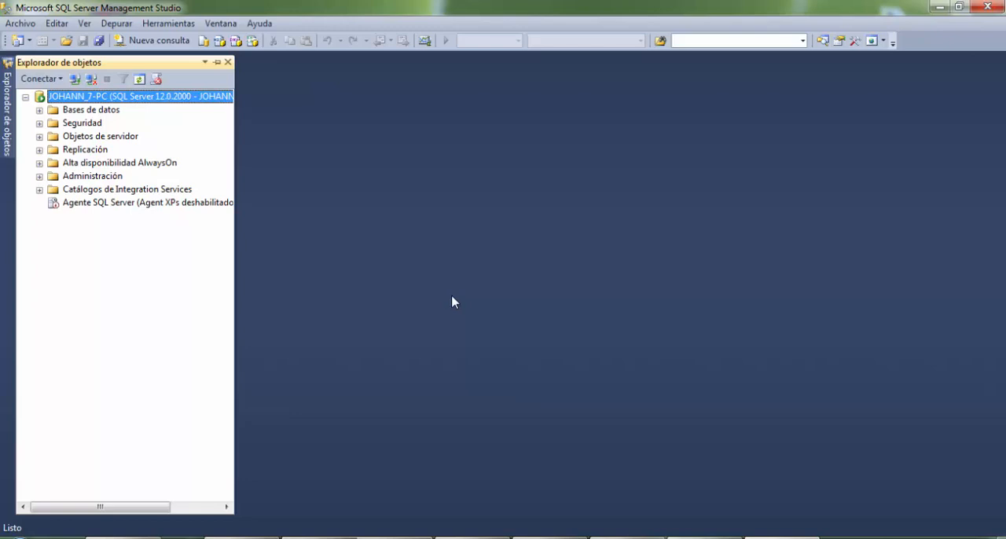
# - Start a database restore on the server with Dispositivo as the source, and open the backup device selection
pyautogui.click(40, 110)
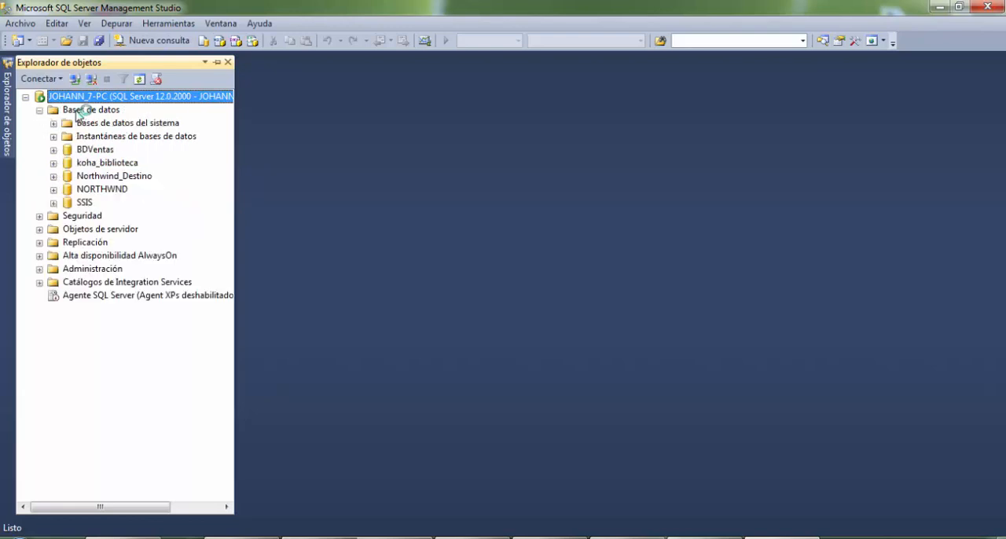
pyautogui.rightClick(79, 110)
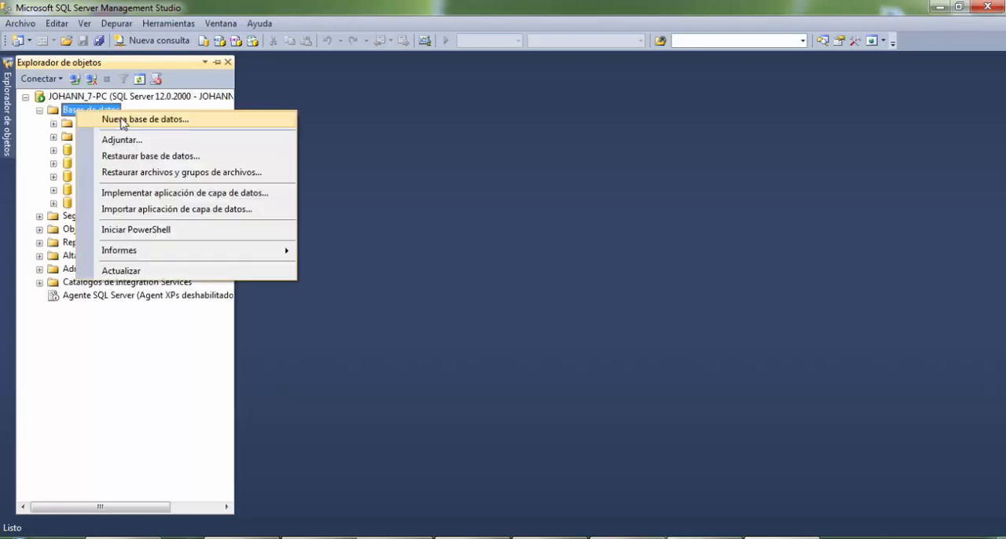
pyautogui.click(163, 158)
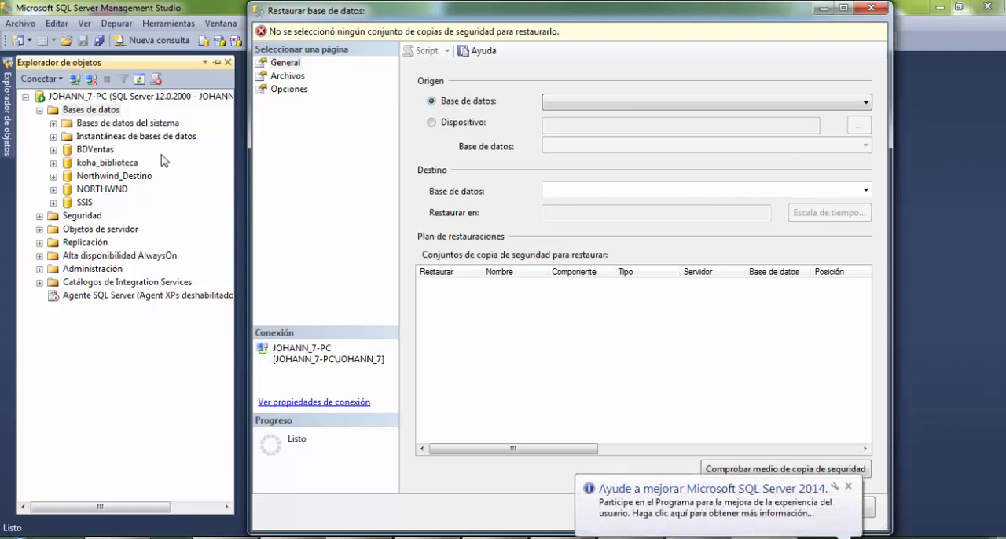
pyautogui.click(445, 121)
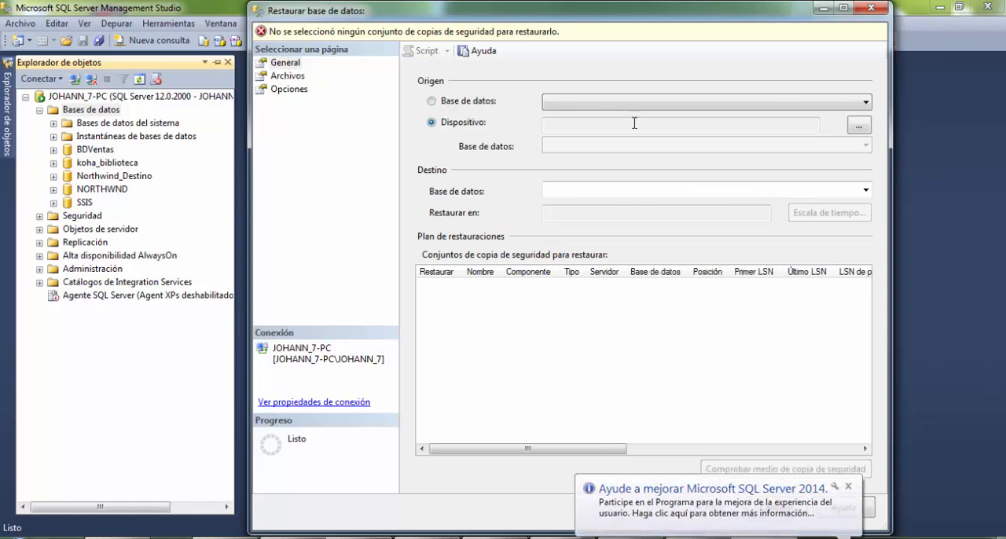
pyautogui.click(858, 125)
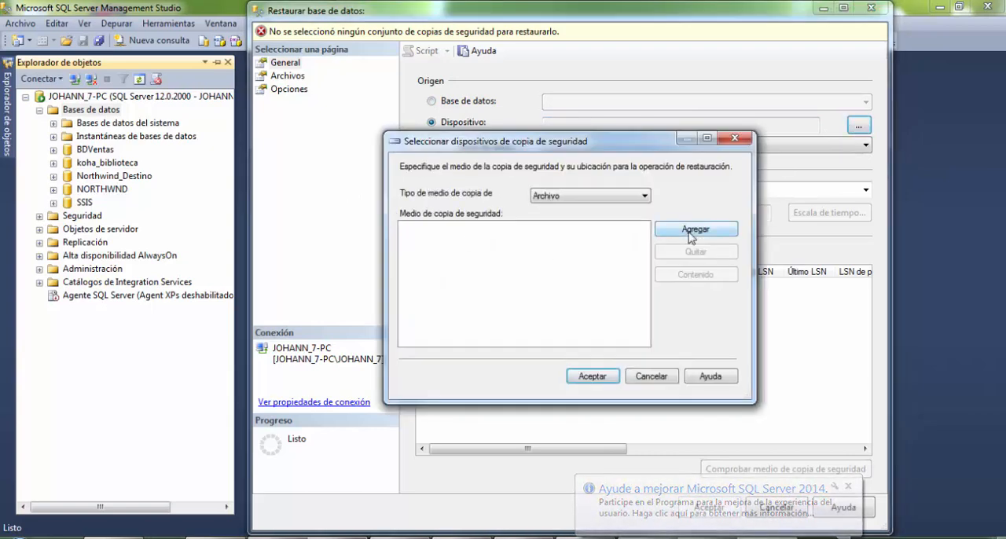
# - Add D:\Retail.bak as the backup medium and run the restore of the RETAIL database
pyautogui.click(690, 234)
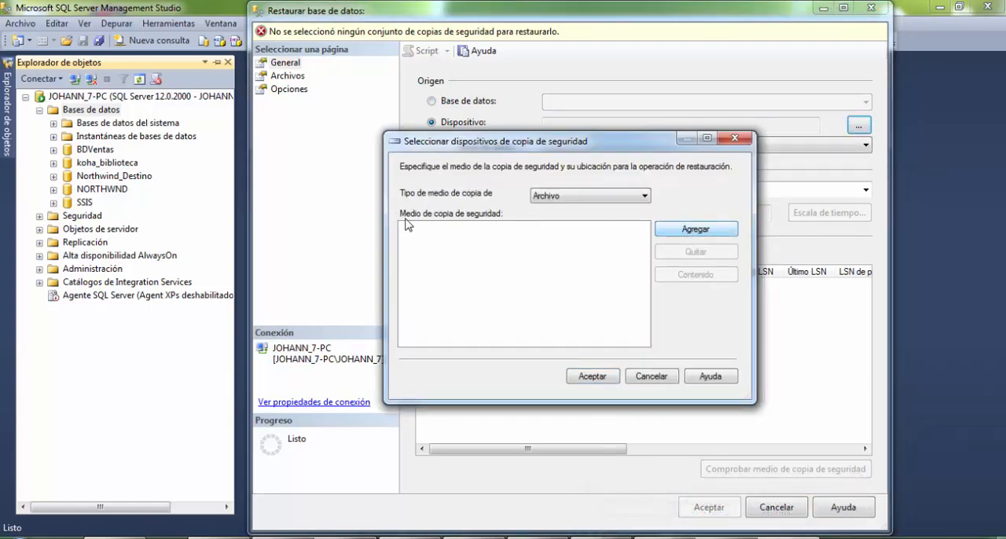
pyautogui.scroll(15, 456, 201)
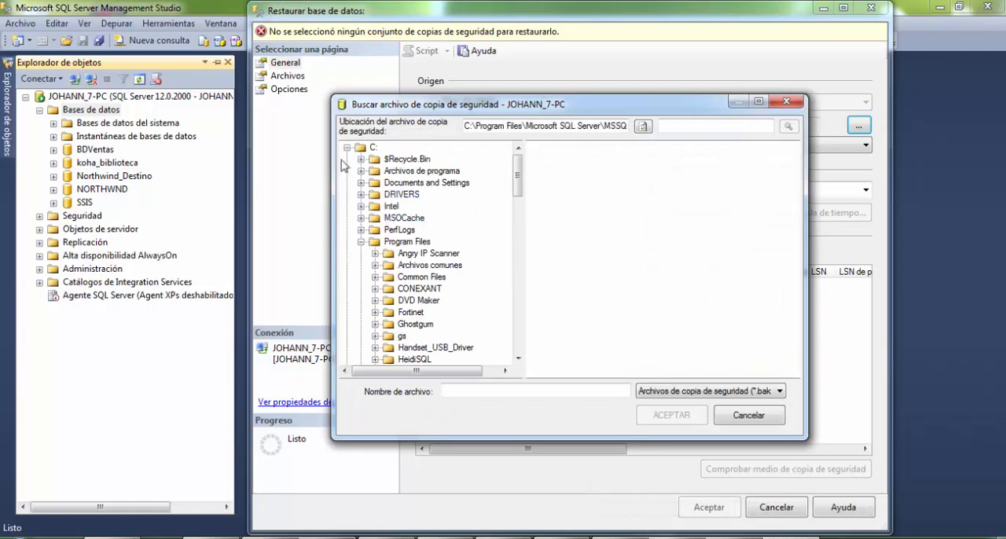
pyautogui.click(346, 147)
pyautogui.click(374, 158)
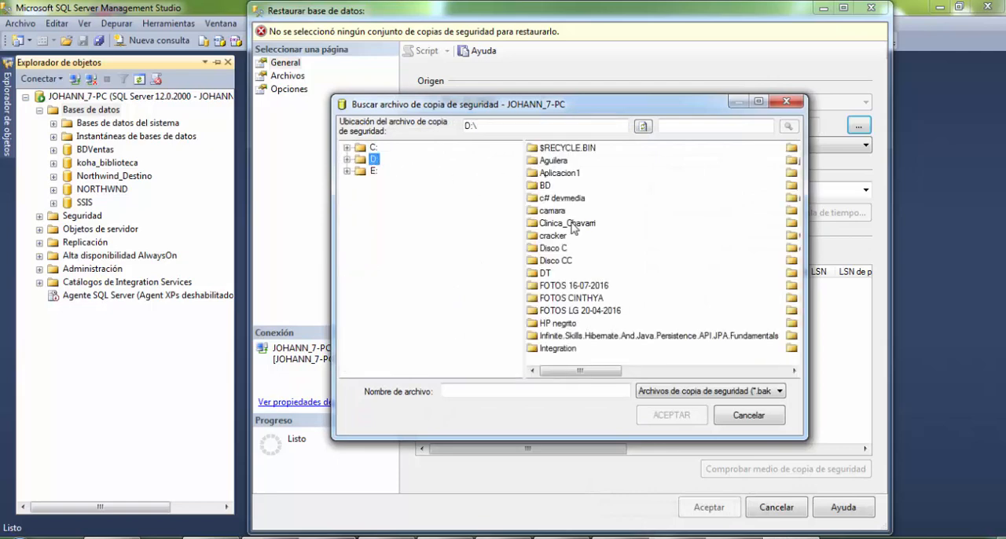
pyautogui.click(552, 225)
pyautogui.press('End')
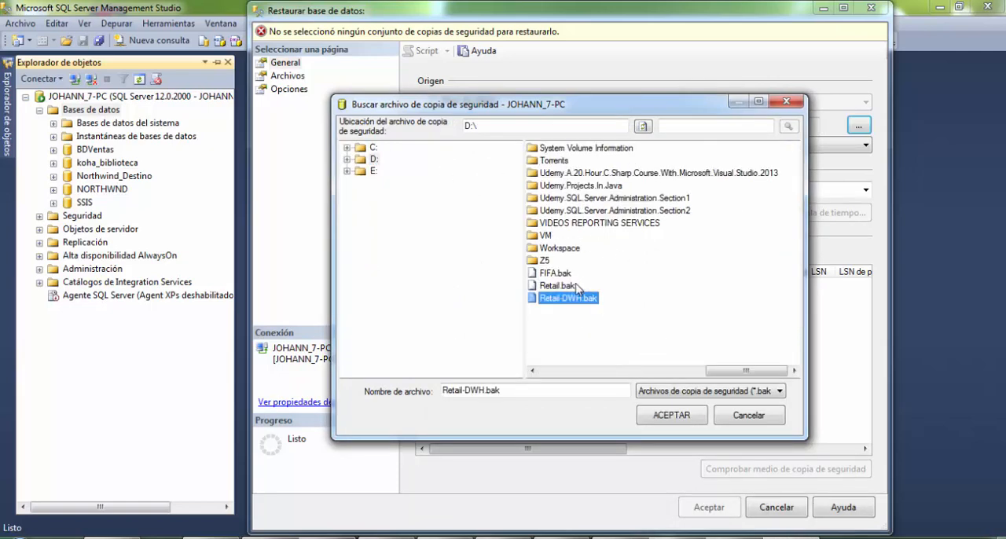
pyautogui.click(559, 286)
pyautogui.click(660, 414)
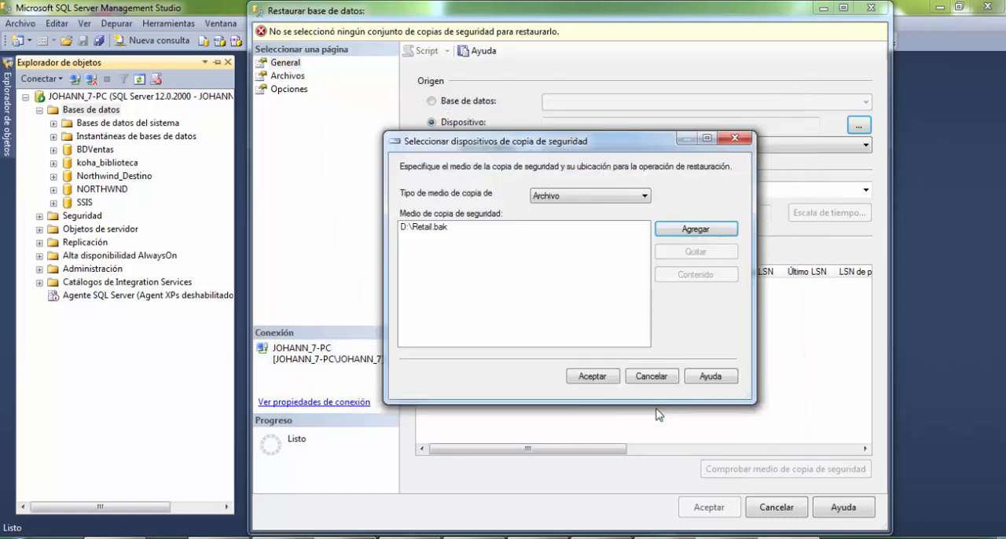
pyautogui.click(594, 376)
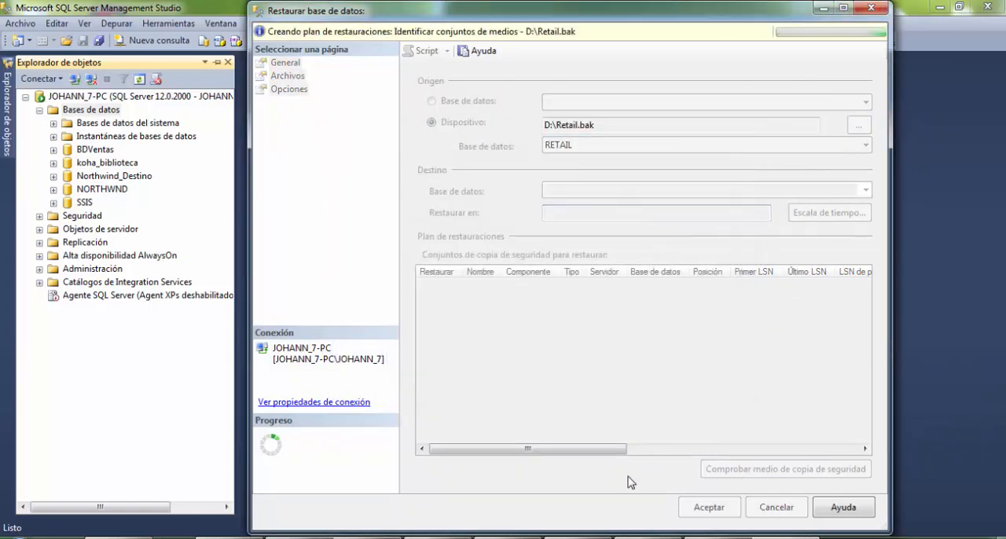
pyautogui.click(688, 511)
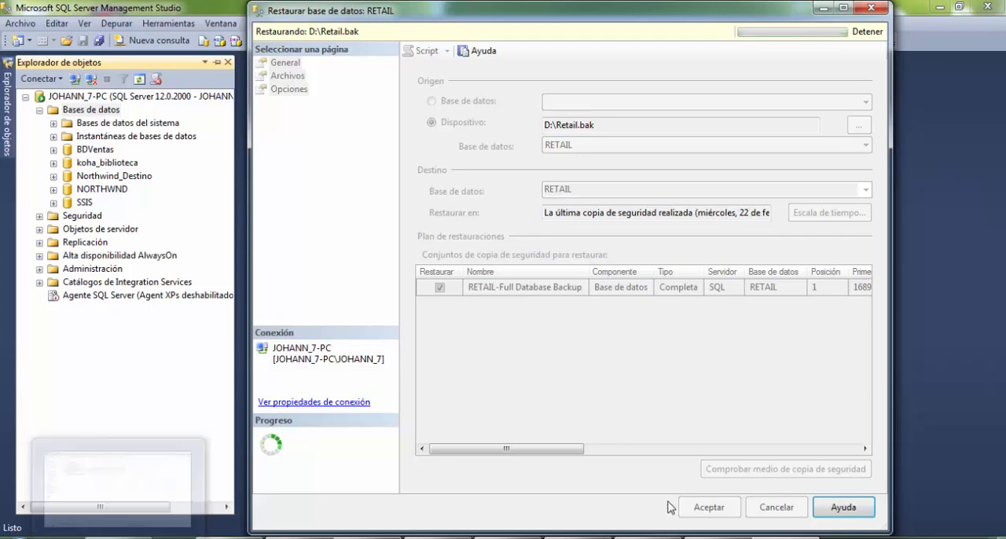
# - Locate the Retail.bak and Retail-DWH.bak files on drive D: during the restore, and close the restore notice and the folder window
pyautogui.press('super+e')
pyautogui.doubleClick(609, 187)
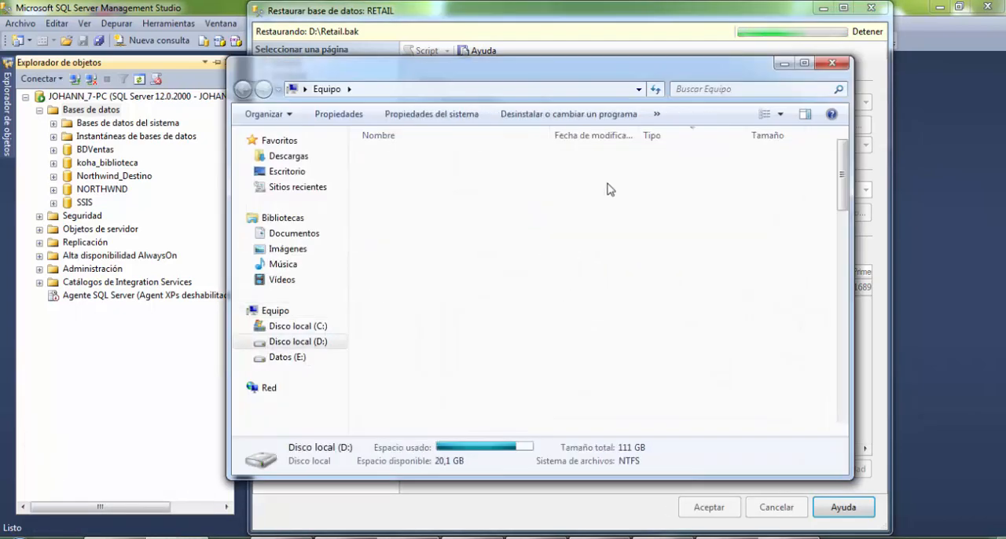
pyautogui.press('super+Up')
pyautogui.press('r')
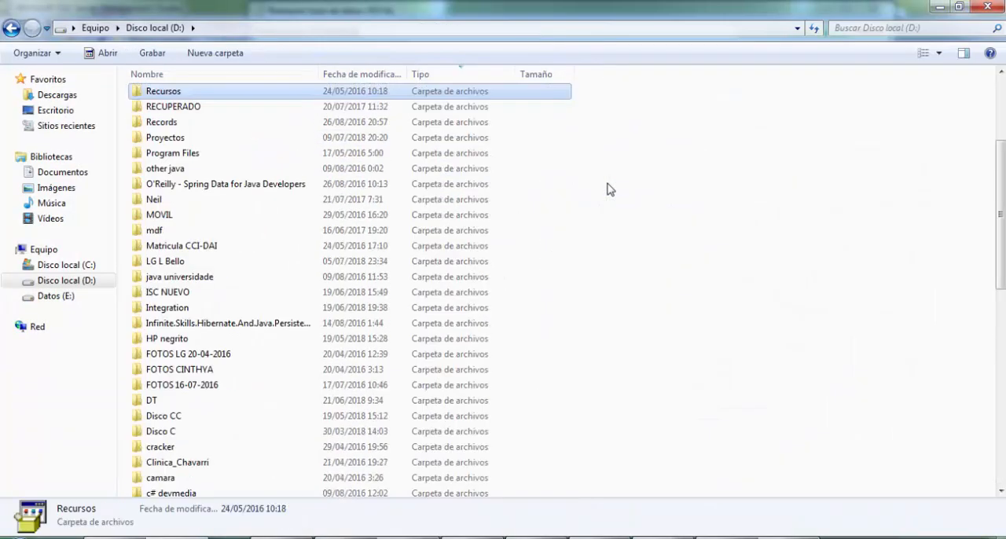
pyautogui.press('r')
pyautogui.press('r')
pyautogui.press('r')
pyautogui.press('r')
pyautogui.press('r')
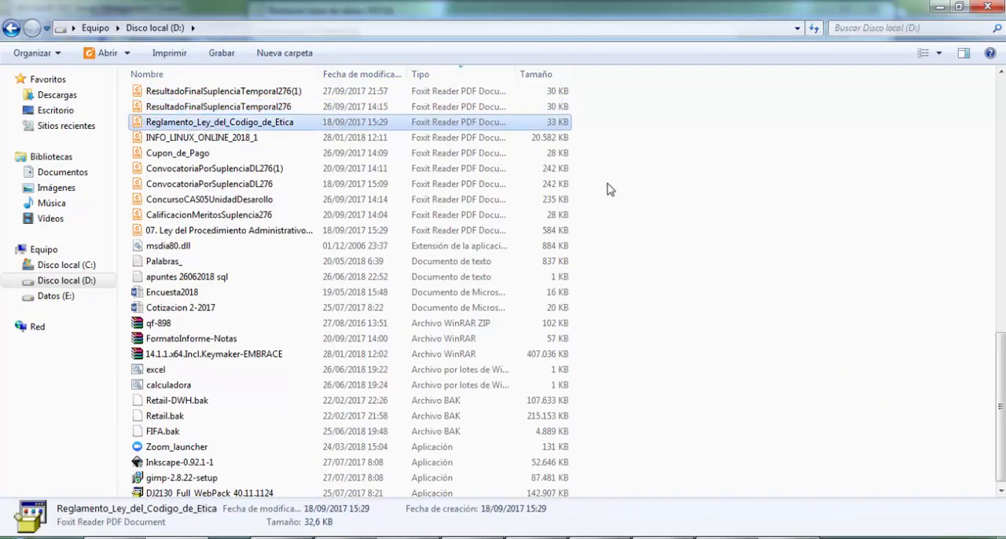
pyautogui.press('i')
pyautogui.press('c')
pyautogui.press('p')
pyautogui.press('e')
pyautogui.press('c')
pyautogui.press('Down')
pyautogui.press('Down')
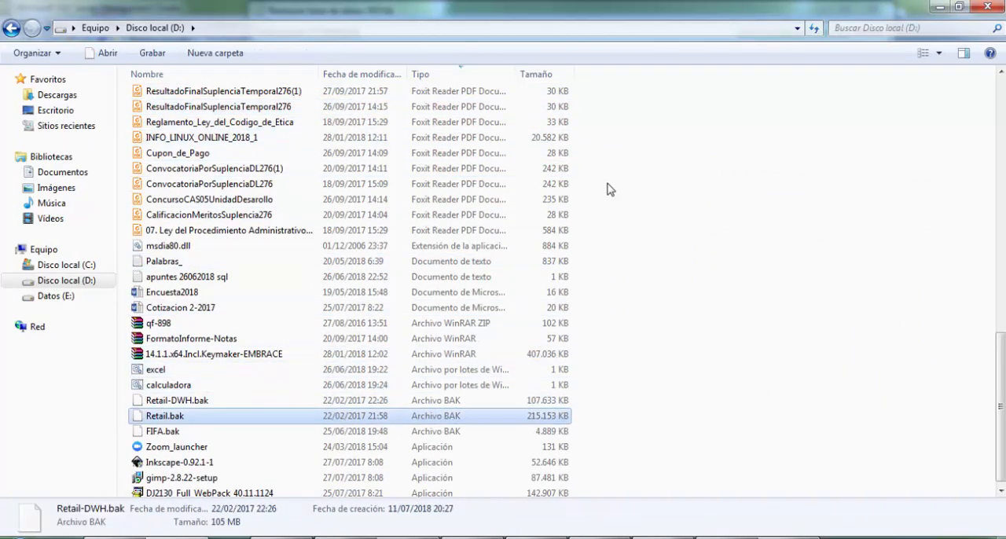
pyautogui.press('Up')
pyautogui.press('Down')
pyautogui.press('Up')
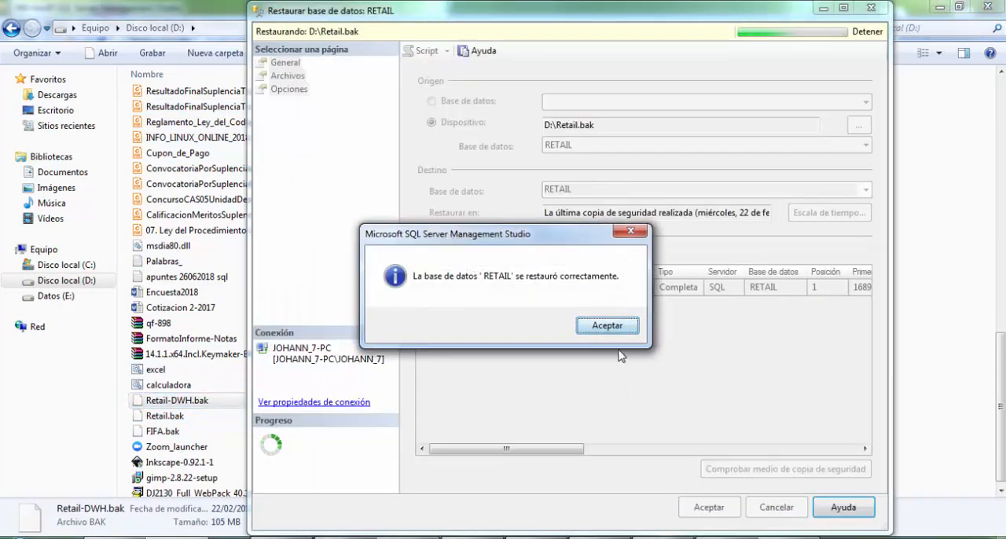
pyautogui.click(618, 332)
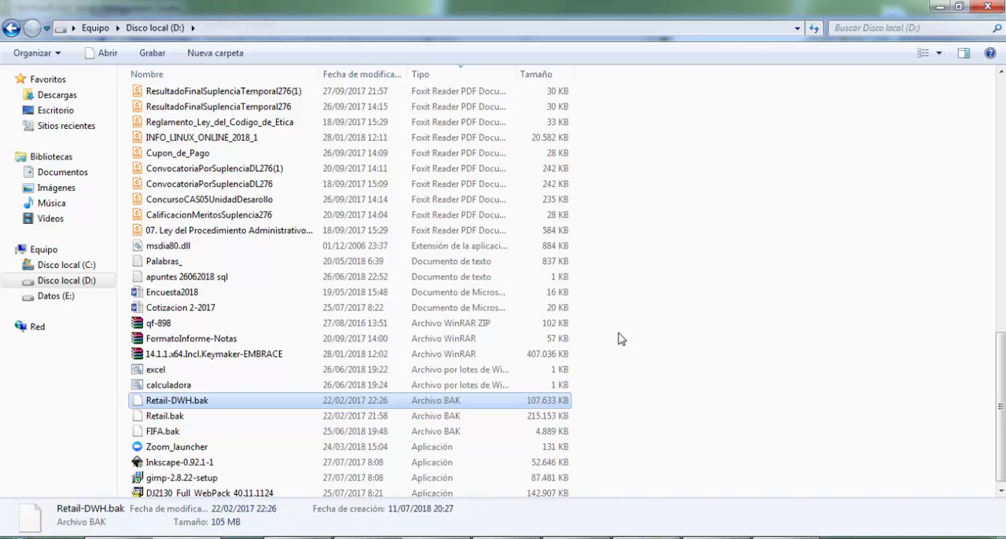
pyautogui.click(986, 7)
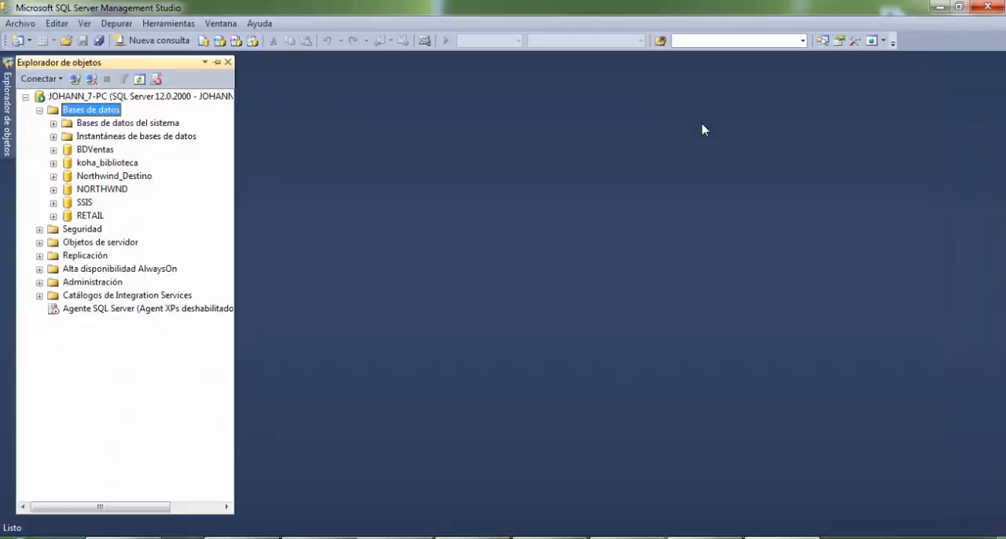
# - Start another database restore with Dispositivo as the source, and begin adding a backup file as its medium
pyautogui.rightClick(92, 109)
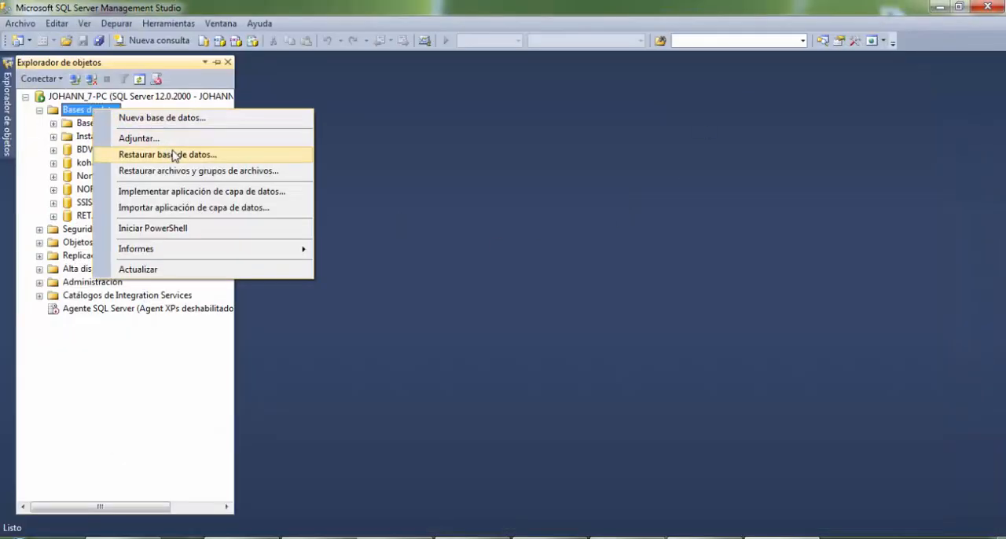
pyautogui.click(174, 154)
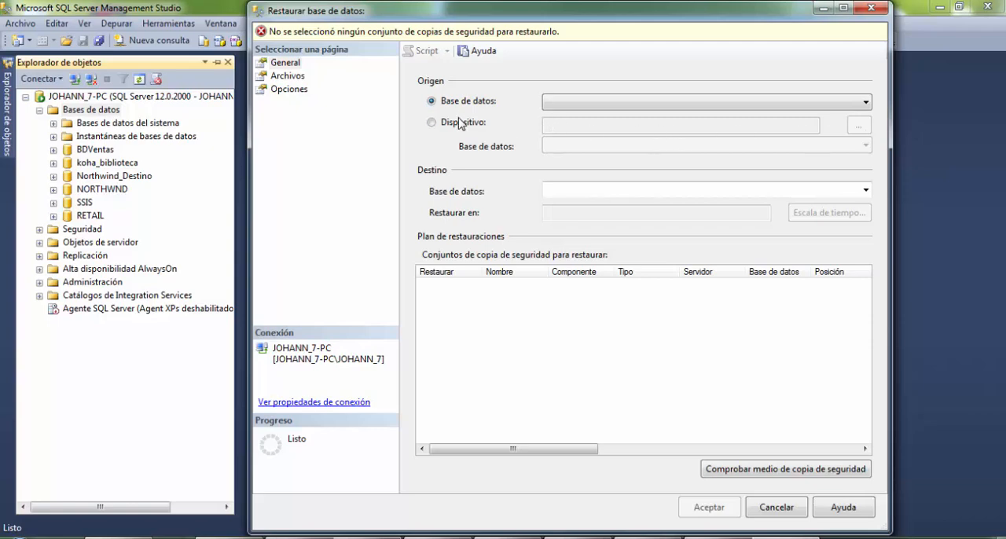
pyautogui.click(431, 122)
pyautogui.click(848, 126)
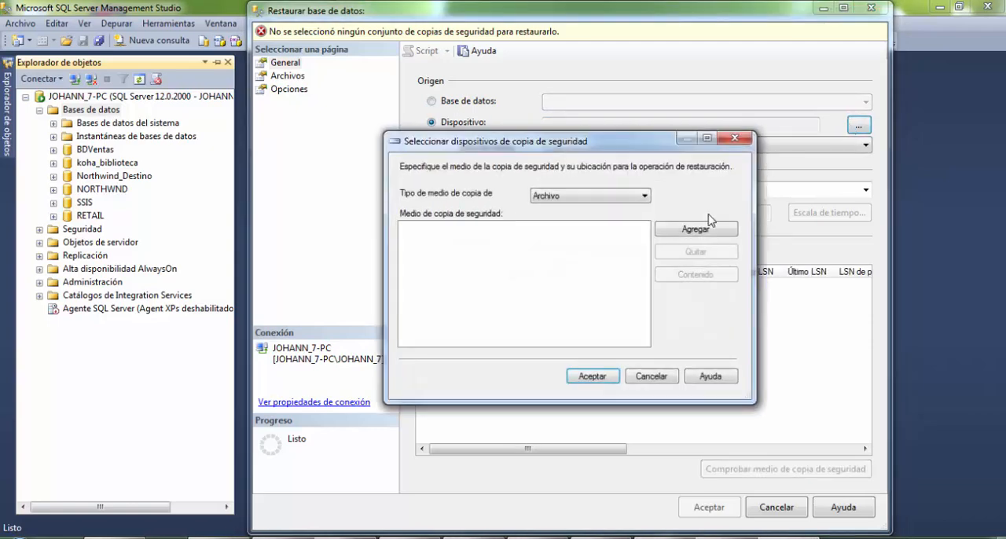
pyautogui.click(694, 227)
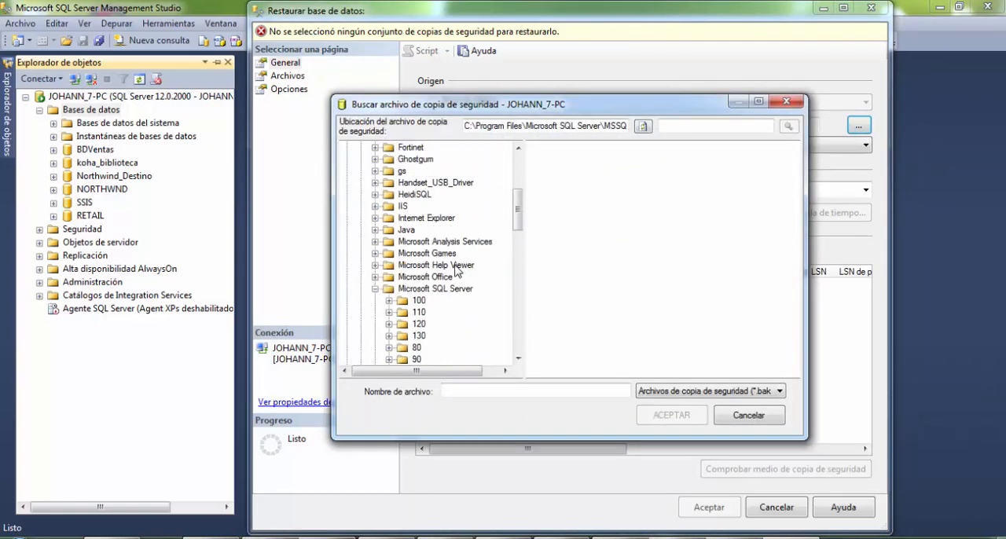
# - Add D:\Retail-DWH.bak as the backup medium and run the restore of the RETAIL-DWH database
pyautogui.scroll(4, 440, 251)
pyautogui.scroll(5, 376, 290)
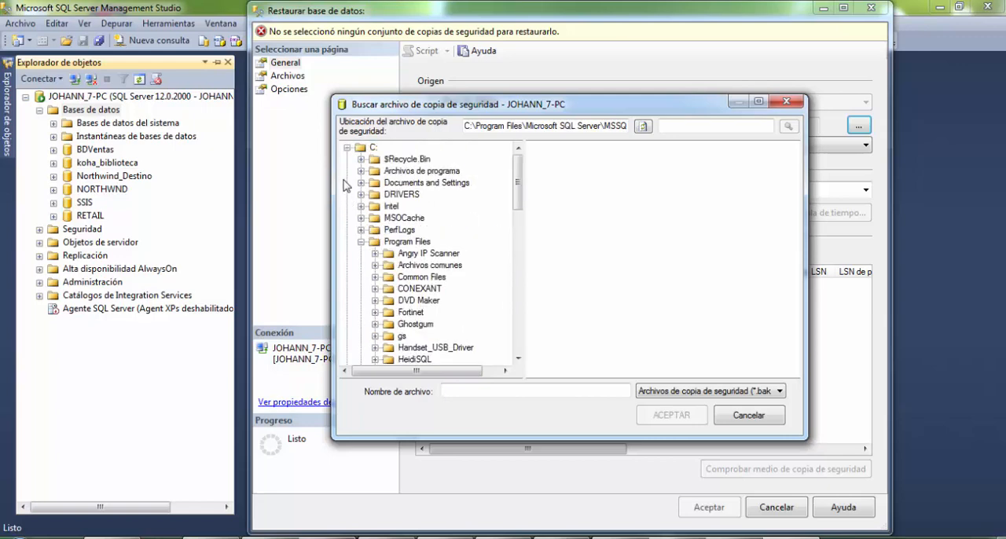
pyautogui.click(346, 149)
pyautogui.click(373, 158)
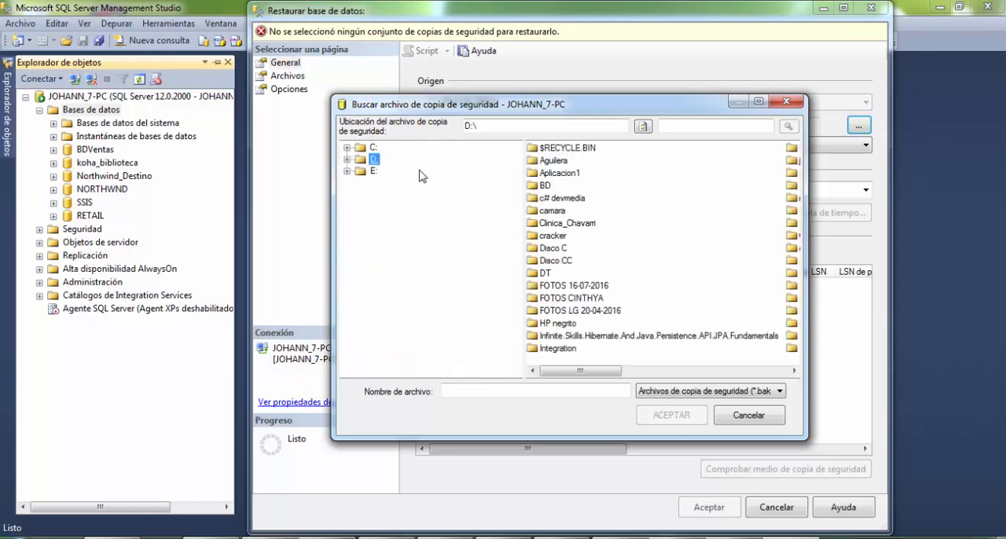
pyautogui.click(561, 313)
pyautogui.press('End')
pyautogui.press('Up')
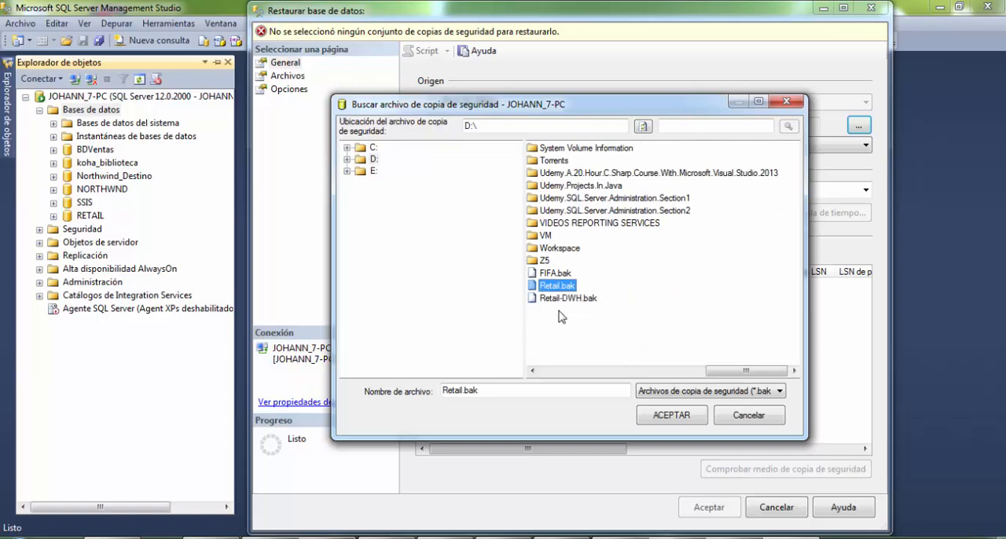
pyautogui.press('Down')
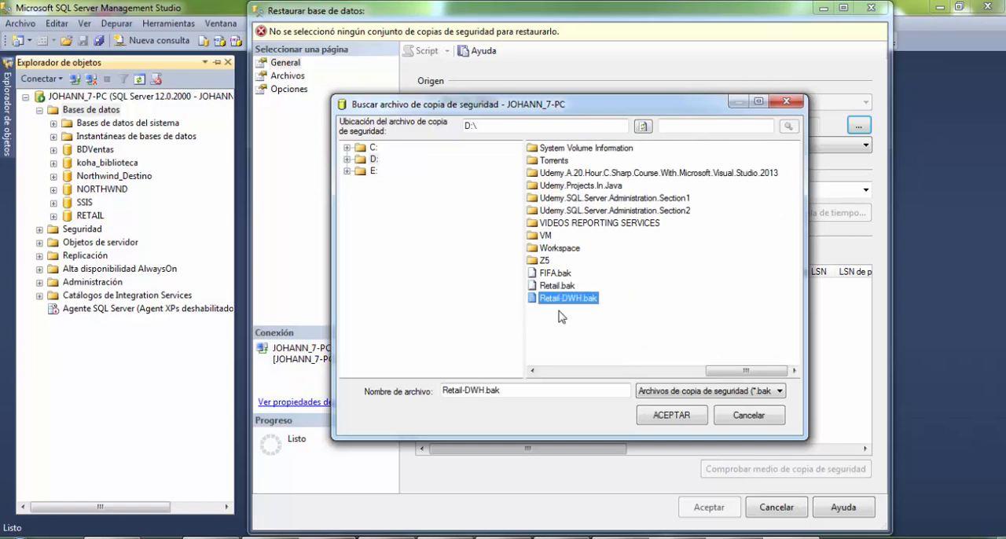
pyautogui.click(660, 414)
pyautogui.click(593, 376)
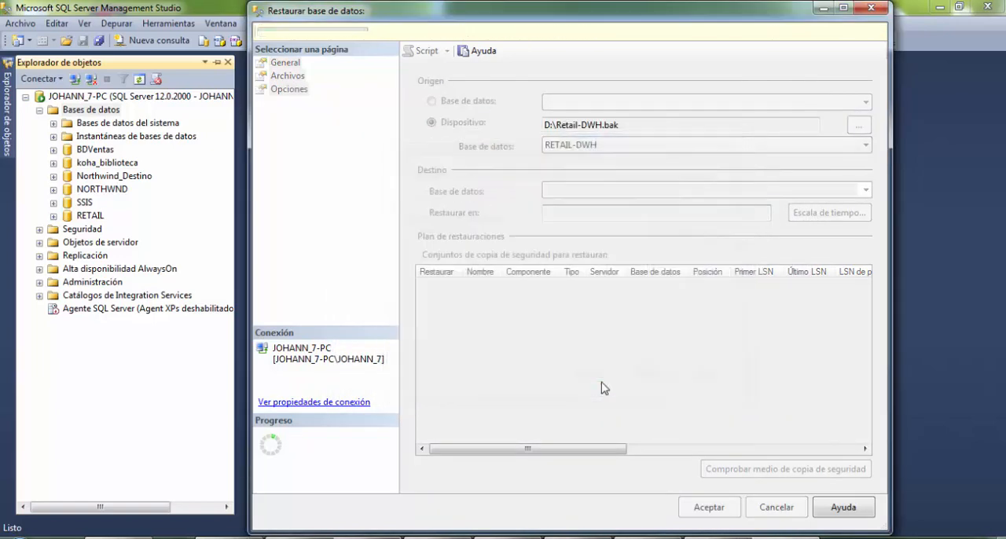
pyautogui.click(691, 509)
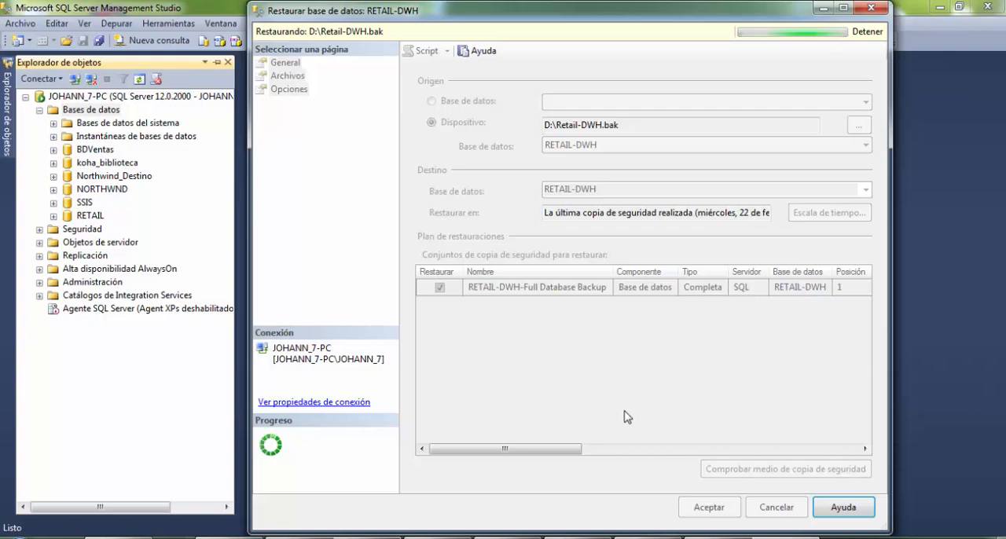
pyautogui.press('Return')
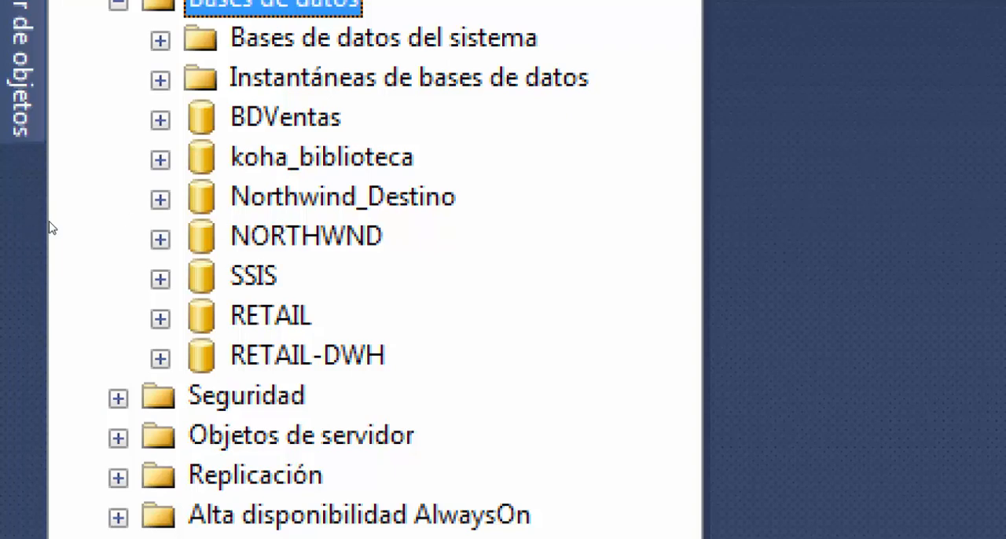
# - Expand the database diagrams of RETAIL and open the dbo.Contabilidad diagram
pyautogui.click(160, 319)
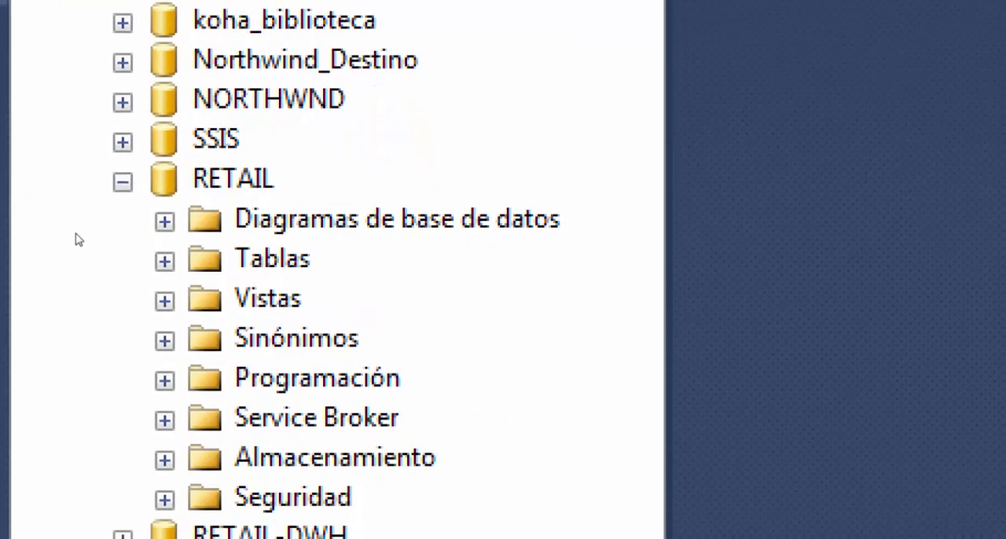
pyautogui.click(203, 359)
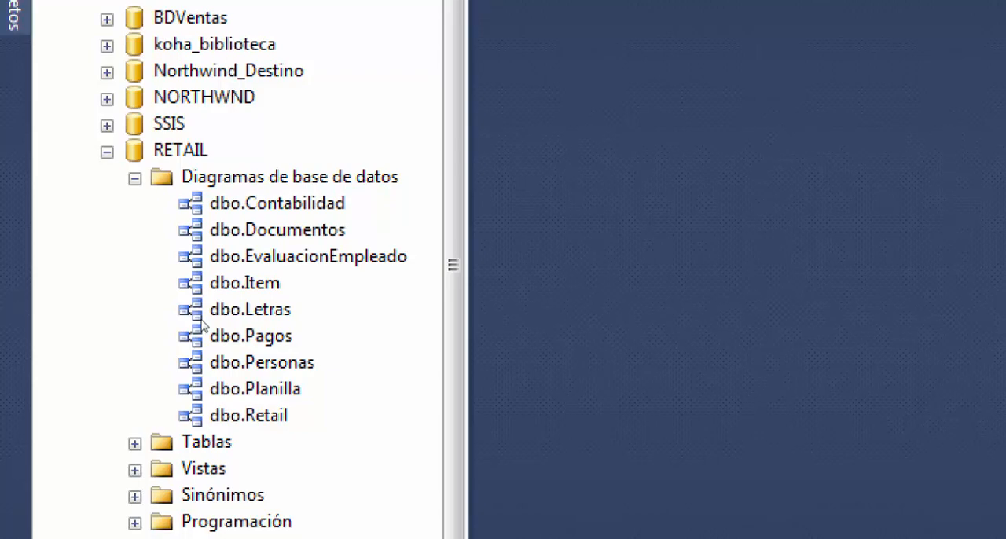
pyautogui.click(155, 241)
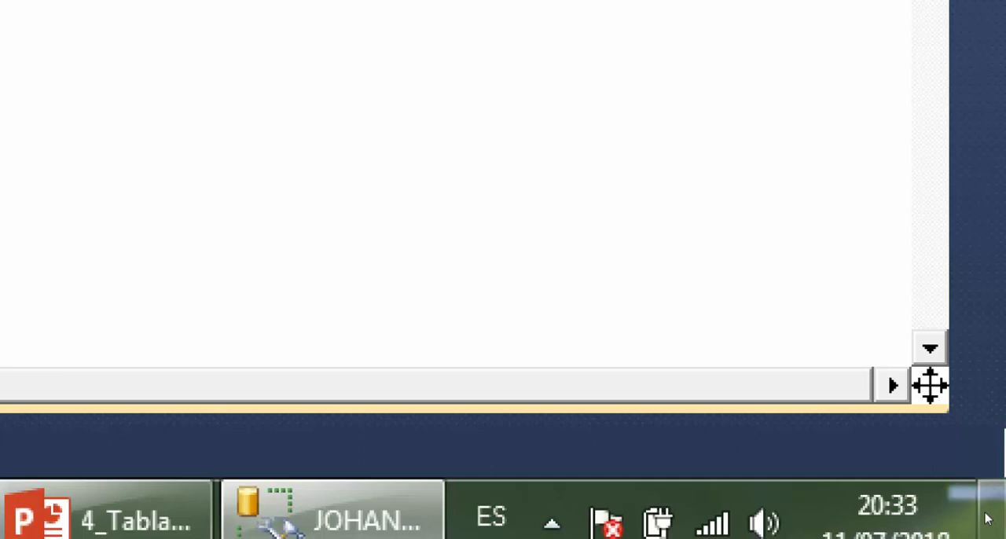
# - Look over the Contabilidad diagram with the diagram's overview navigator, and close the diagram
pyautogui.click(980, 508)
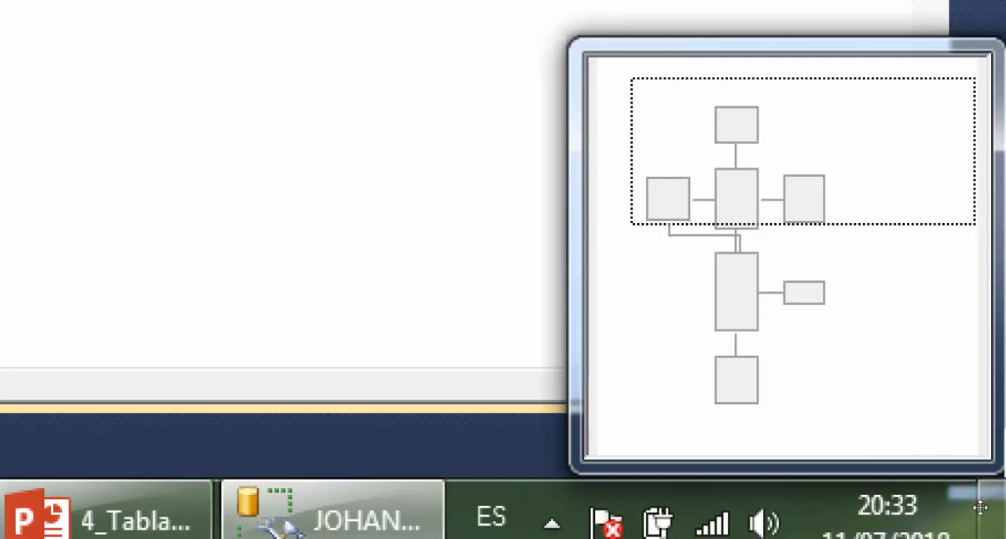
pyautogui.moveTo(979, 507); pyautogui.dragTo(927, 458)
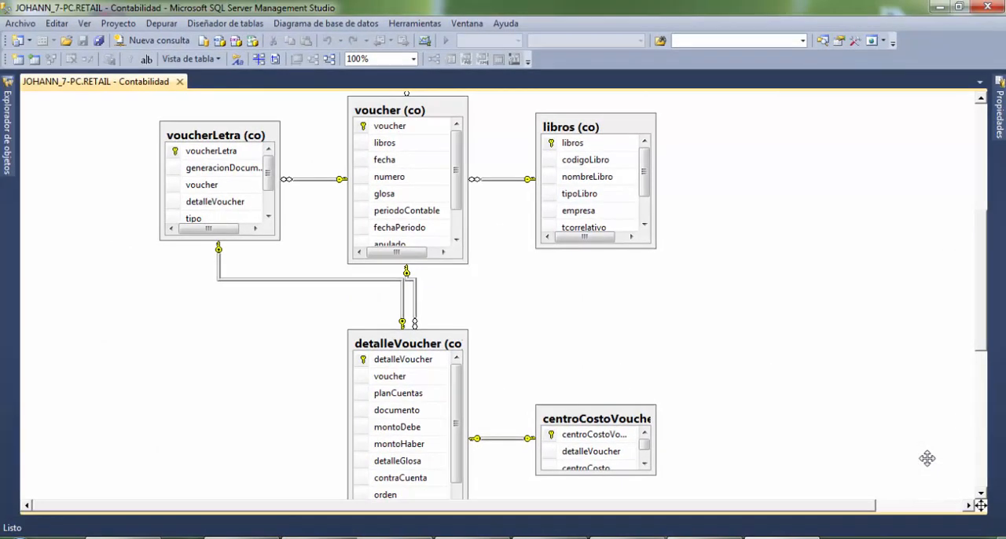
pyautogui.moveTo(930, 385); pyautogui.dragTo(733, 309)
pyautogui.moveTo(913, 482); pyautogui.dragTo(893, 415)
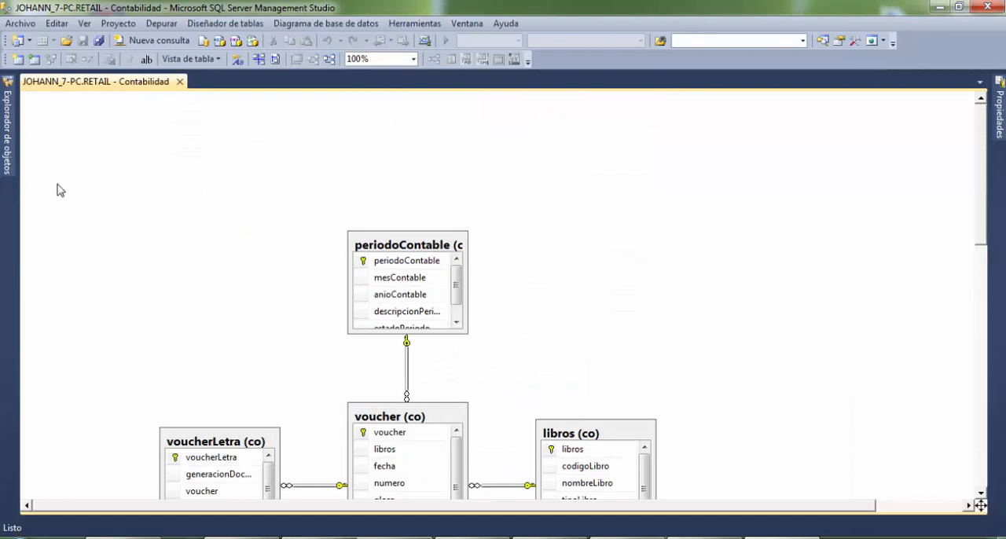
pyautogui.click(179, 81)
# - Open the dbo.Documentos diagram of RETAIL, examine its tables and relationships at several zoom levels, and close it
pyautogui.moveTo(9, 109)
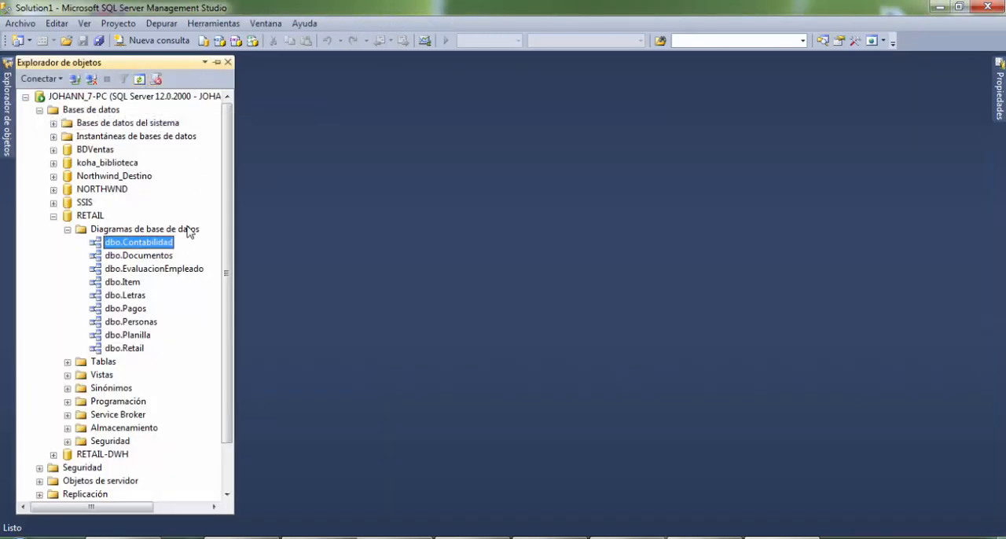
pyautogui.doubleClick(157, 257)
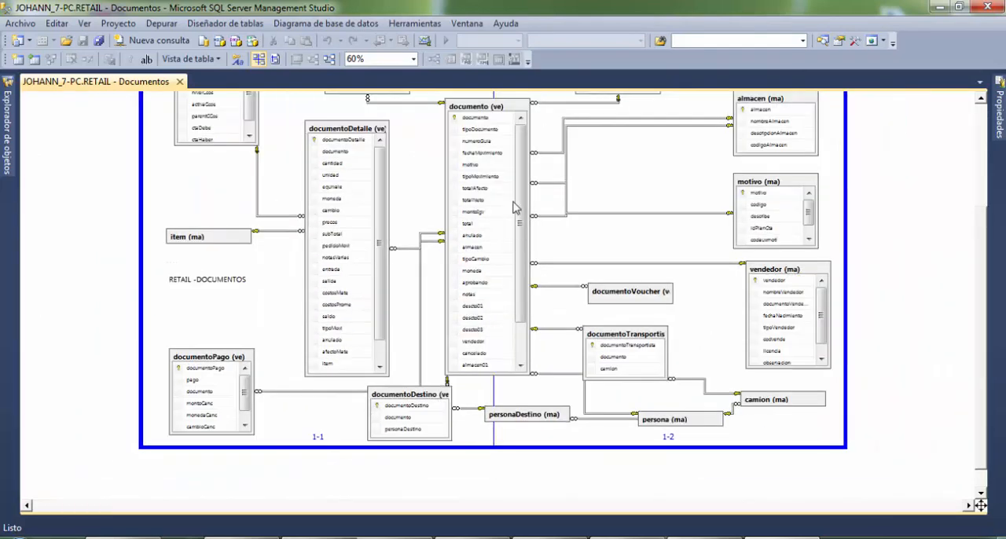
pyautogui.scroll(4, 515, 208)
pyautogui.scroll(-5, 513, 223)
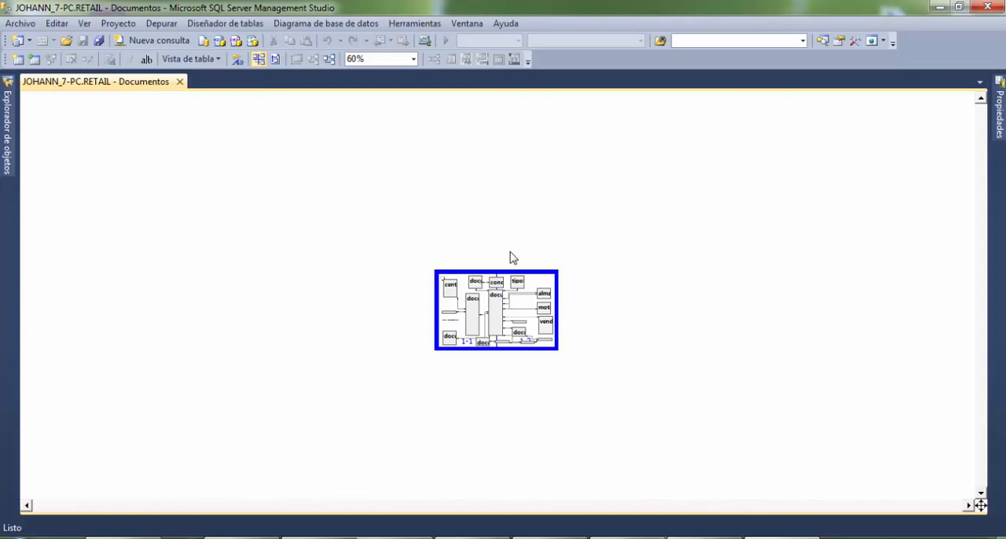
pyautogui.scroll(4, 512, 263)
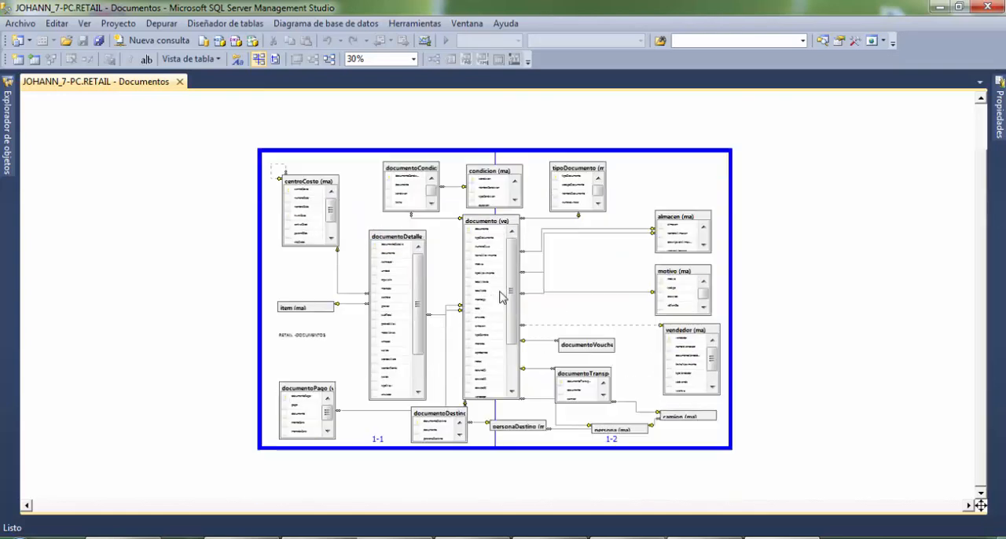
pyautogui.scroll(2, 495, 306)
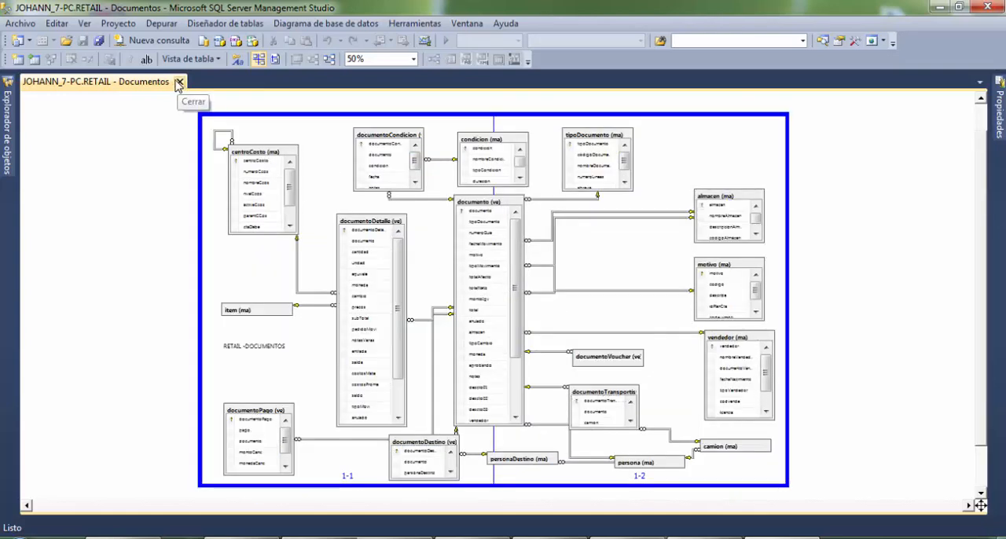
pyautogui.click(179, 82)
# - Open the dbo.Retail diagram of RETAIL and view the complete transactional model at 10% zoom
pyautogui.click(7, 122)
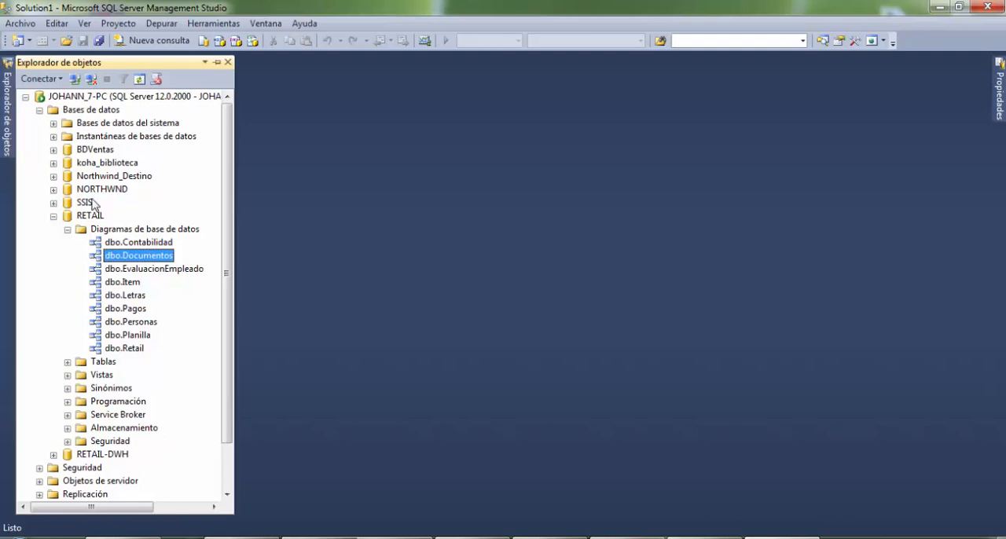
pyautogui.click(125, 348)
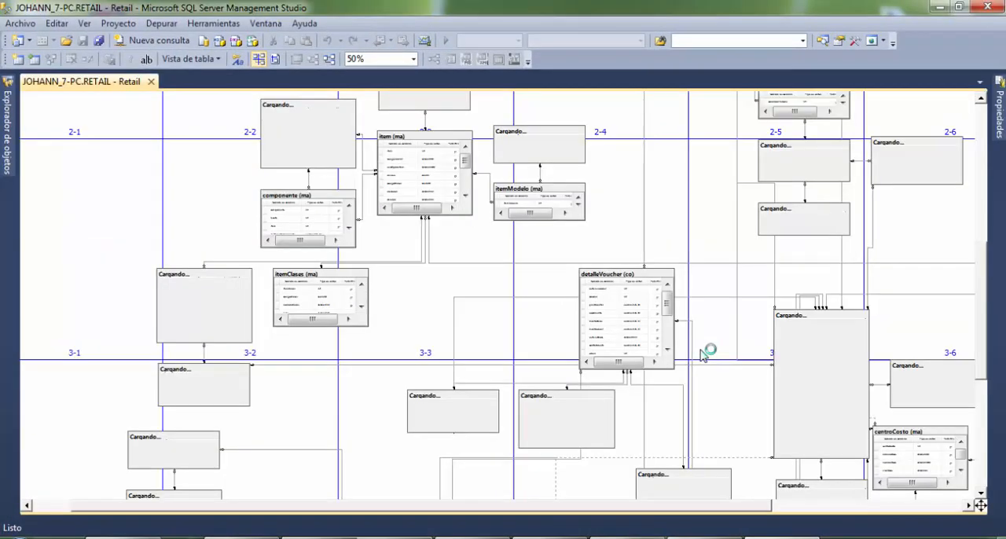
pyautogui.scroll(-2, 703, 355)
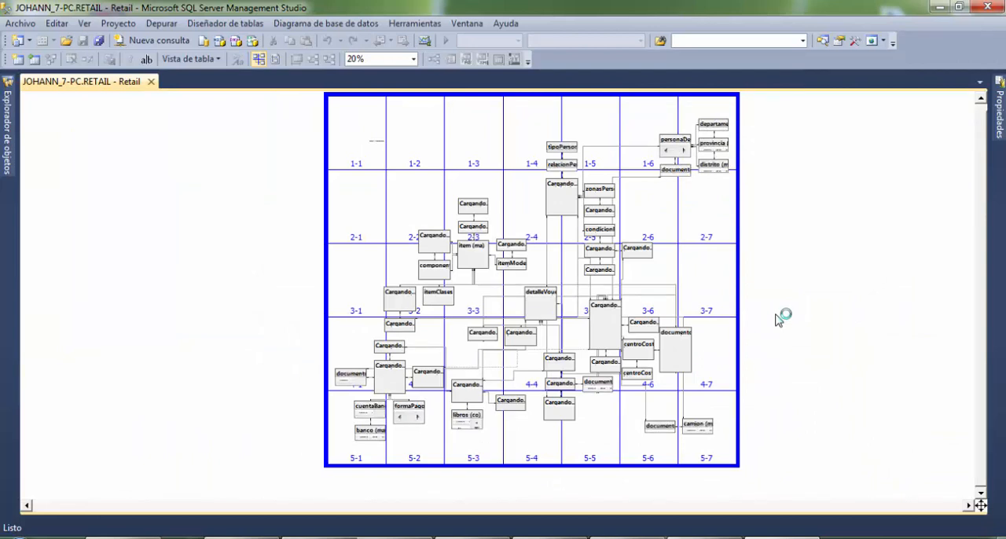
pyautogui.scroll(-1, 778, 319)
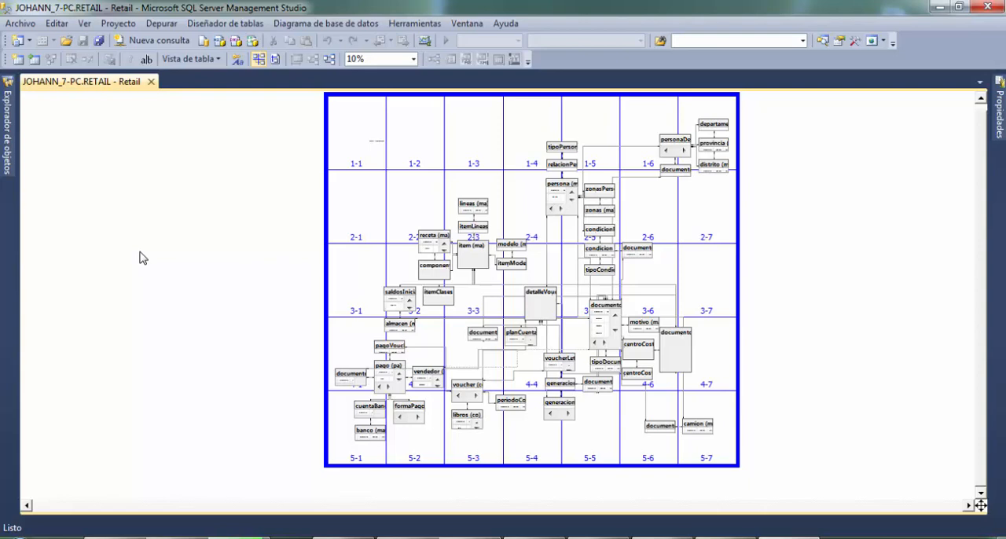
# - Close the Retail diagram and, with RETAIL collapsed, expand the database diagrams of RETAIL-DWH
pyautogui.moveTo(10, 132)
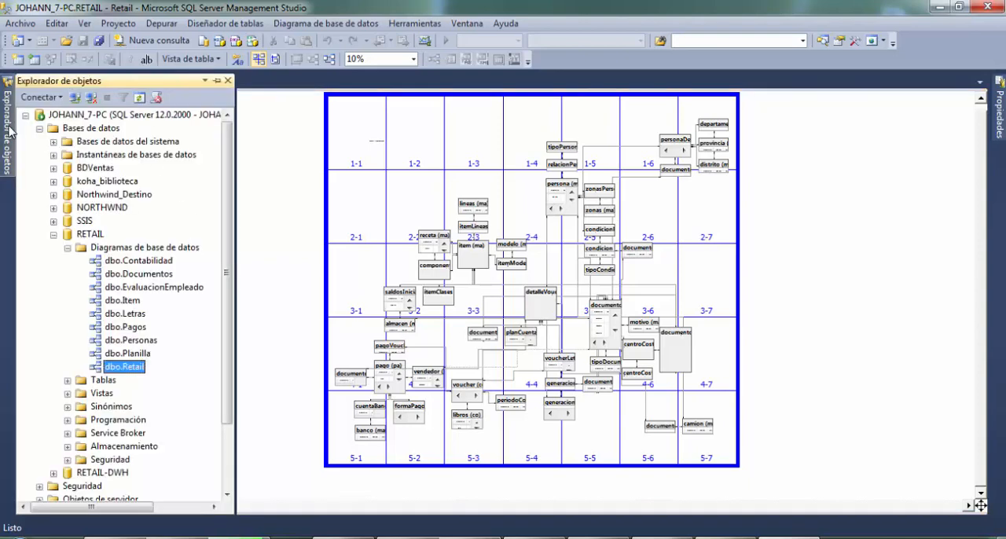
pyautogui.click(54, 235)
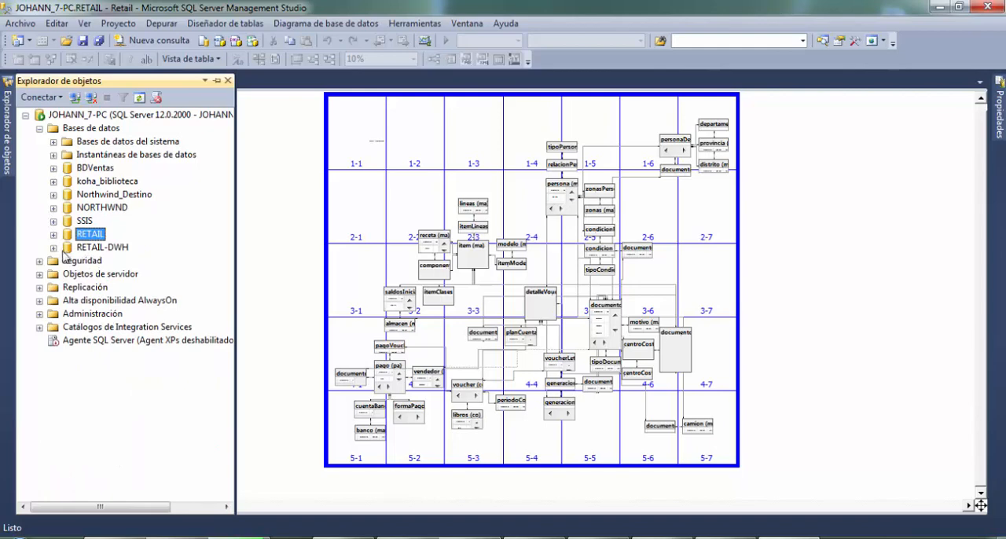
pyautogui.click(53, 248)
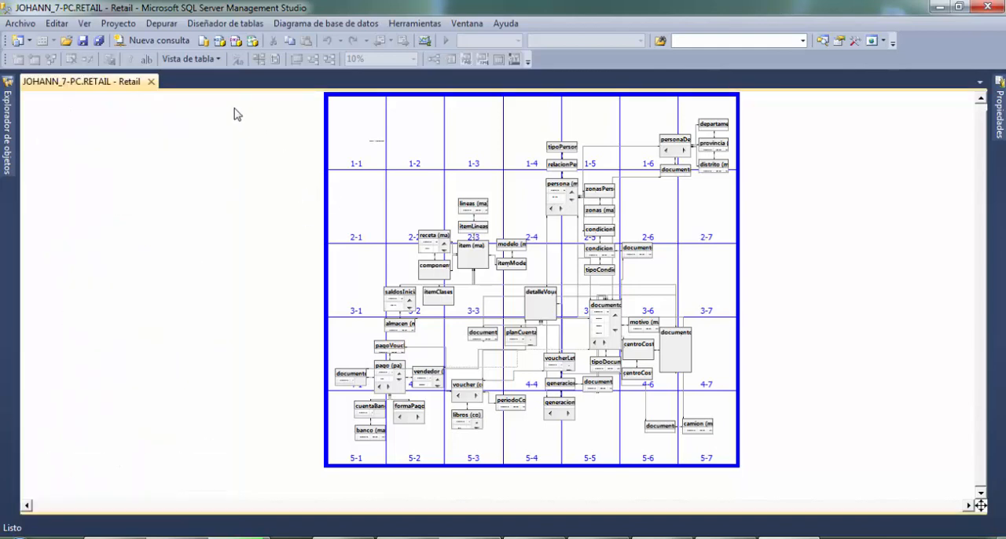
pyautogui.click(151, 82)
pyautogui.moveTo(9, 118)
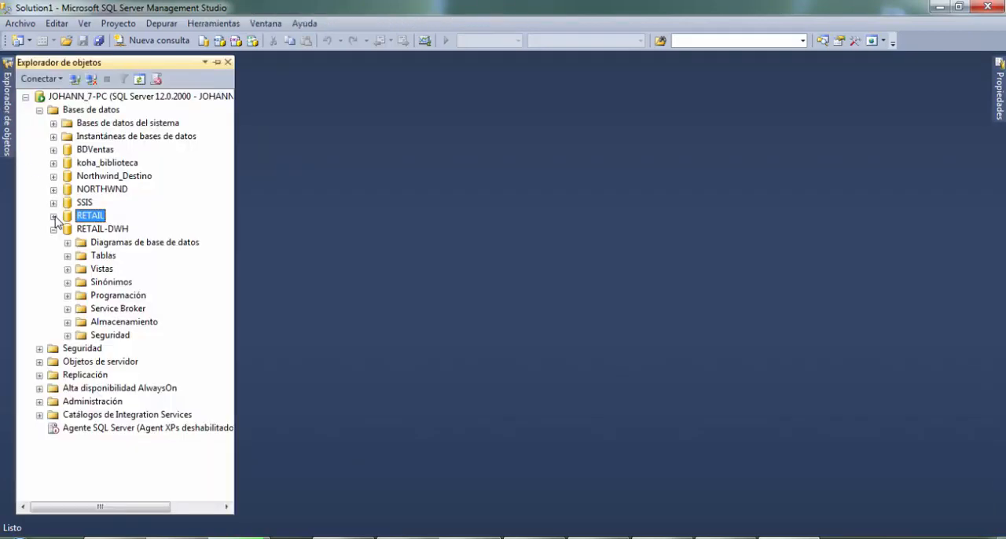
pyautogui.click(67, 243)
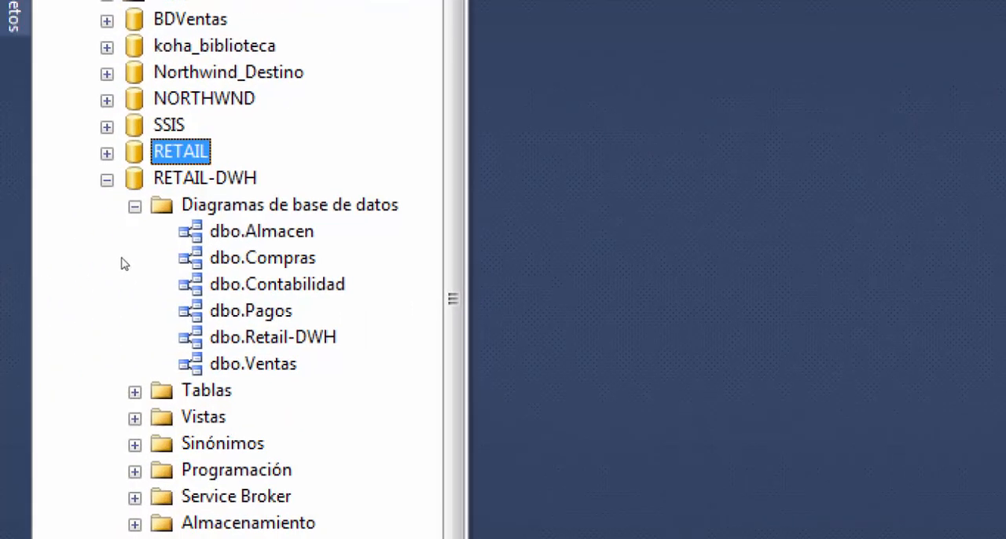
# - Go through the RETAIL-DWH diagrams from dbo.Almacen to dbo.Ventas and back to review the business areas they cover
pyautogui.press('Down')
pyautogui.press('Down')
pyautogui.press('Down')
pyautogui.press('Down')
pyautogui.press('Down')
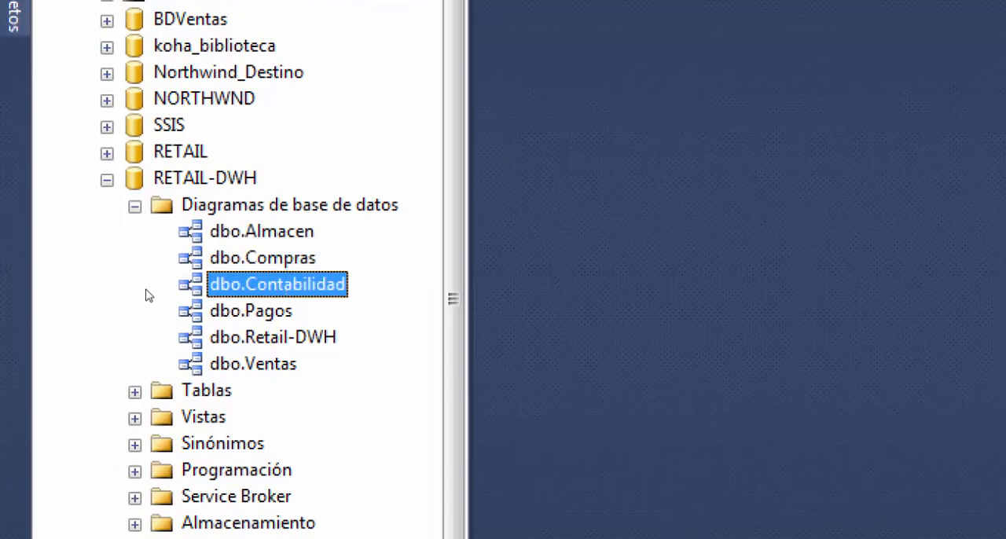
pyautogui.press('Down')
pyautogui.press('Down')
pyautogui.press('Down')
pyautogui.press('Up')
pyautogui.press('Up')
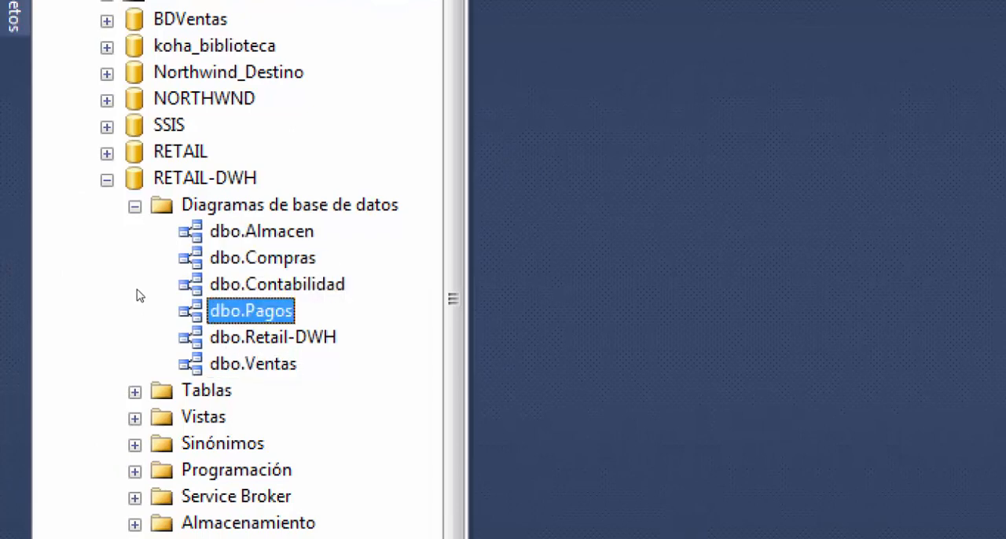
pyautogui.press('Up')
pyautogui.press('Up')
pyautogui.press('Up')
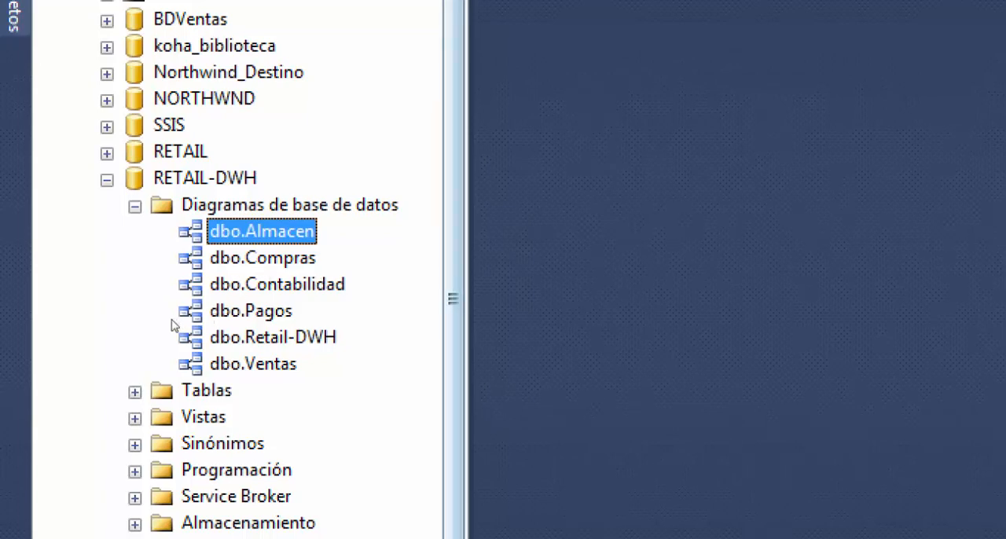
# - Open the dbo.Retail-DWH diagram of the RETAIL-DWH database
pyautogui.press('Down')
pyautogui.press('Down')
pyautogui.press('Down')
pyautogui.press('Down')
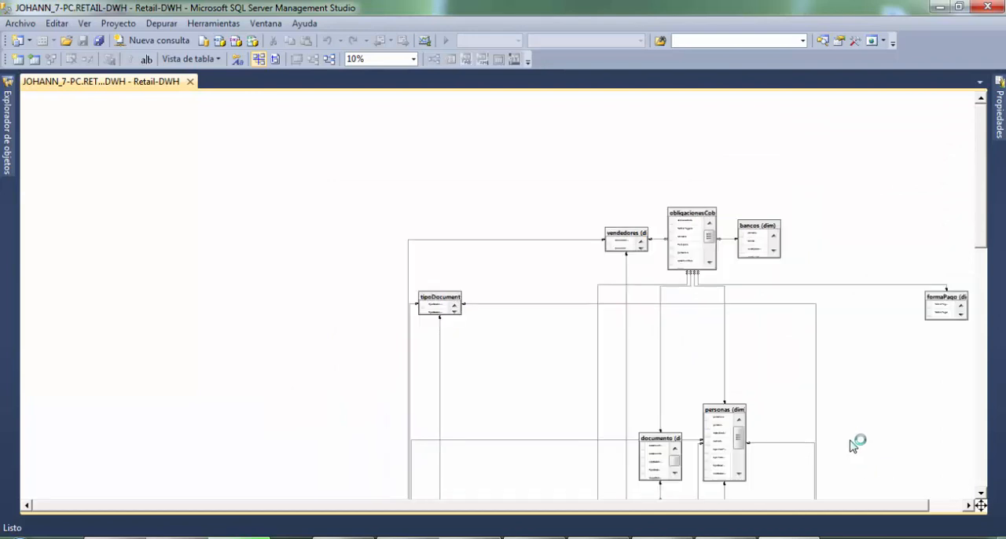
# - View the complete Retail-DWH diagram at 10% zoom to see how all its fact and dimension tables connect
pyautogui.moveTo(907, 505); pyautogui.dragTo(954, 508)
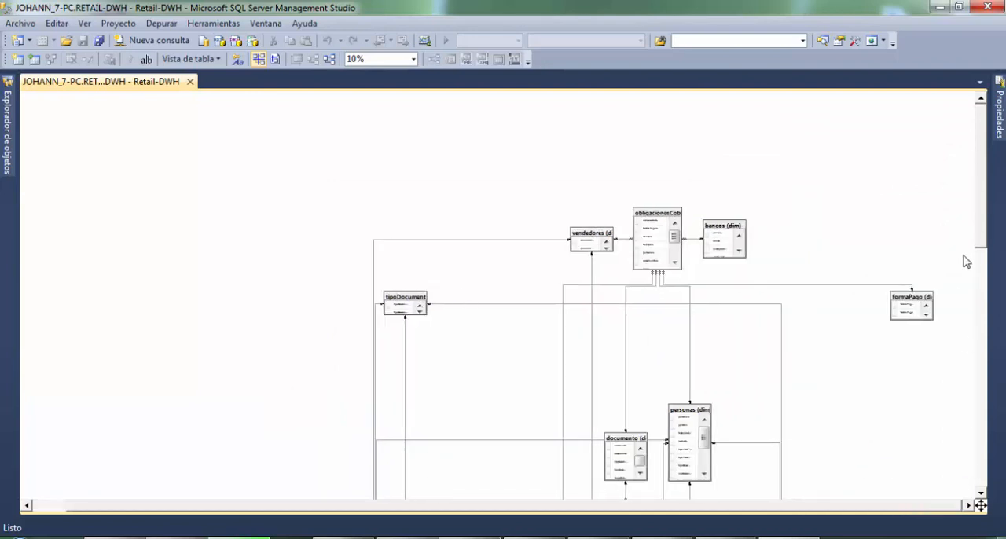
pyautogui.moveTo(983, 242); pyautogui.dragTo(960, 328)
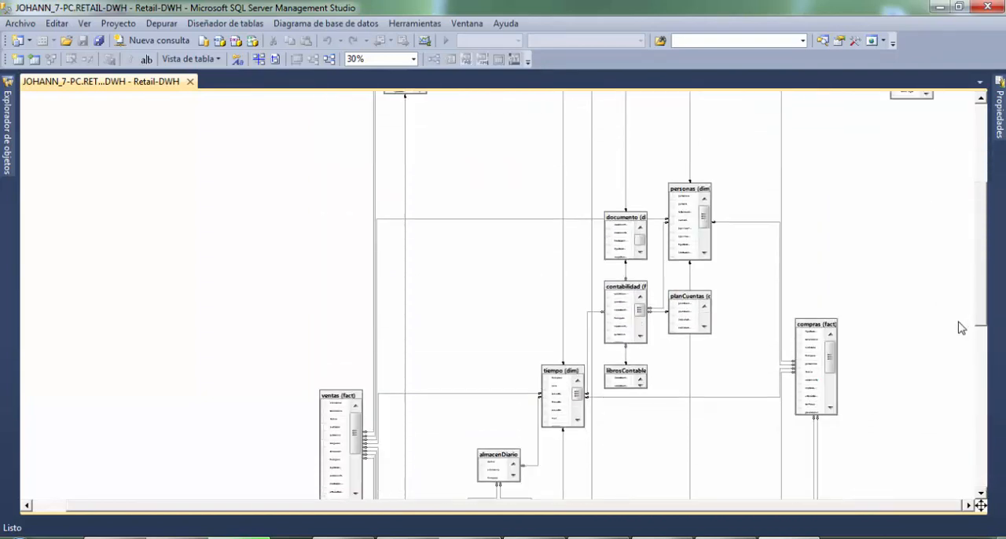
pyautogui.scroll(-2, 847, 332)
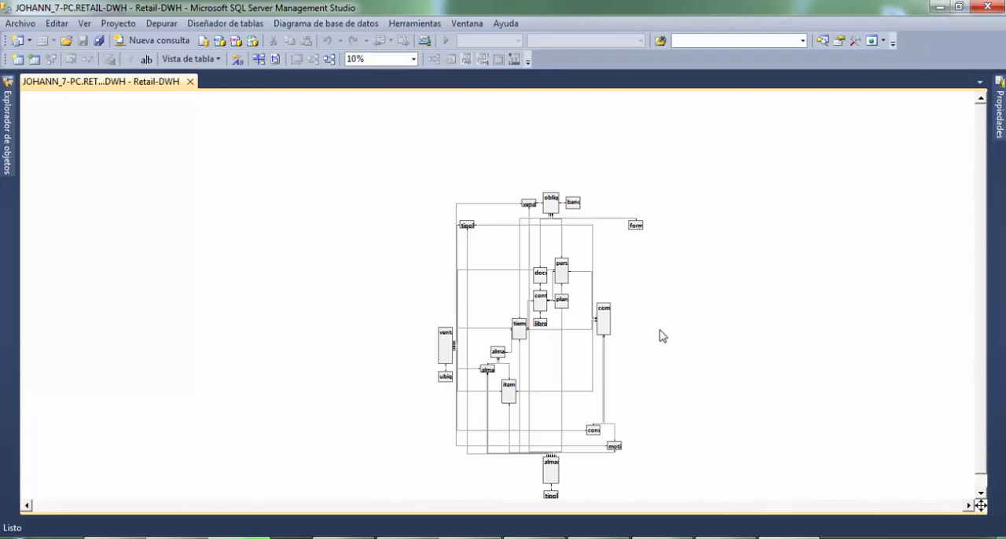
# - Open the dbo.Almacen diagram of RETAIL-DWH and view its whole model at 30% zoom
pyautogui.click(6, 160)
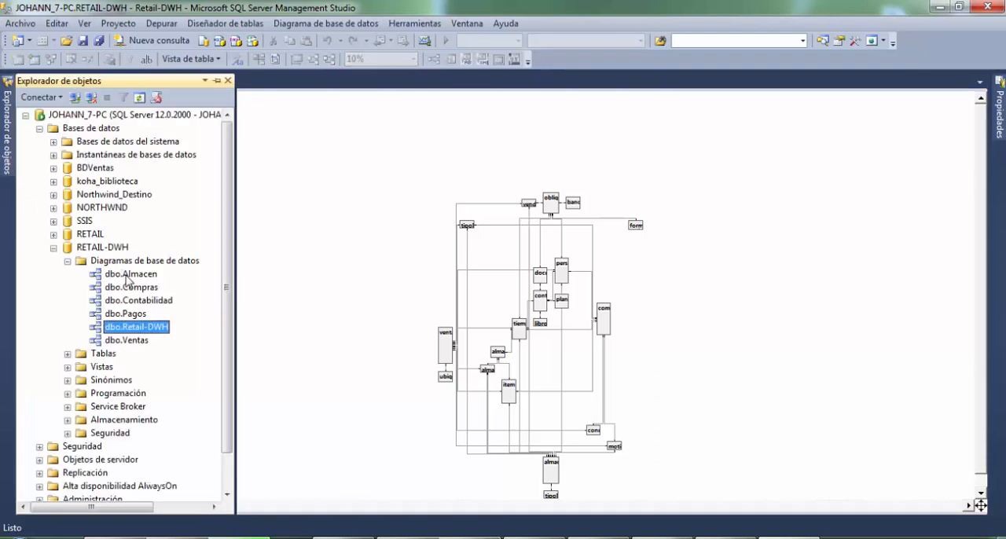
pyautogui.doubleClick(128, 276)
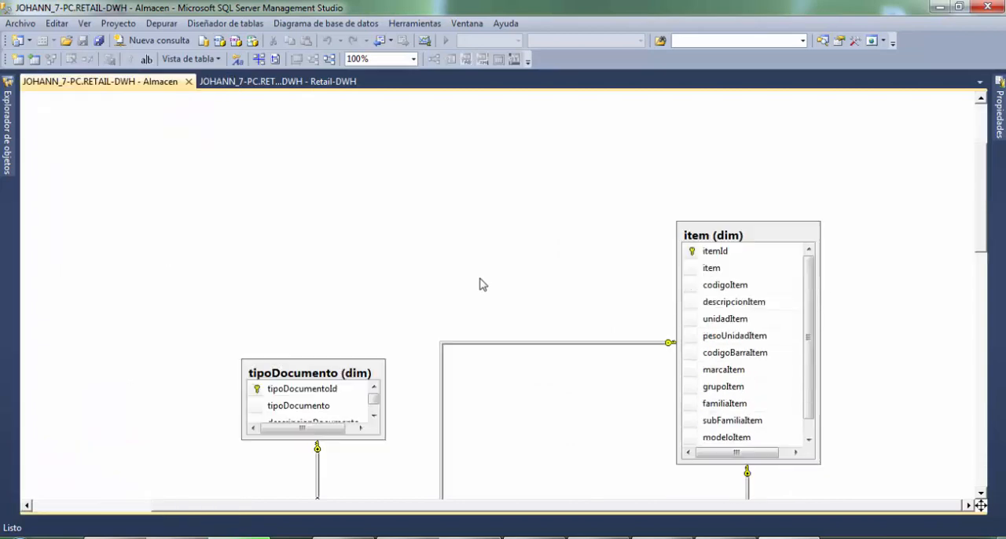
pyautogui.scroll(-3, 483, 285)
pyautogui.keyDown('ctrl'); pyautogui.scroll(-3, 482, 286); pyautogui.keyUp('ctrl')
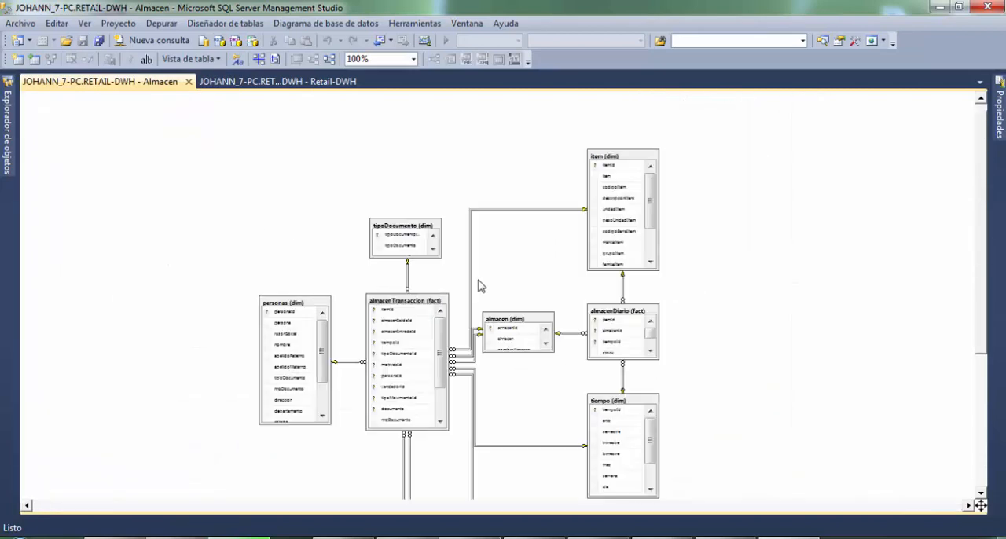
pyautogui.scroll(-3, 410, 420)
pyautogui.scroll(2, 410, 420)
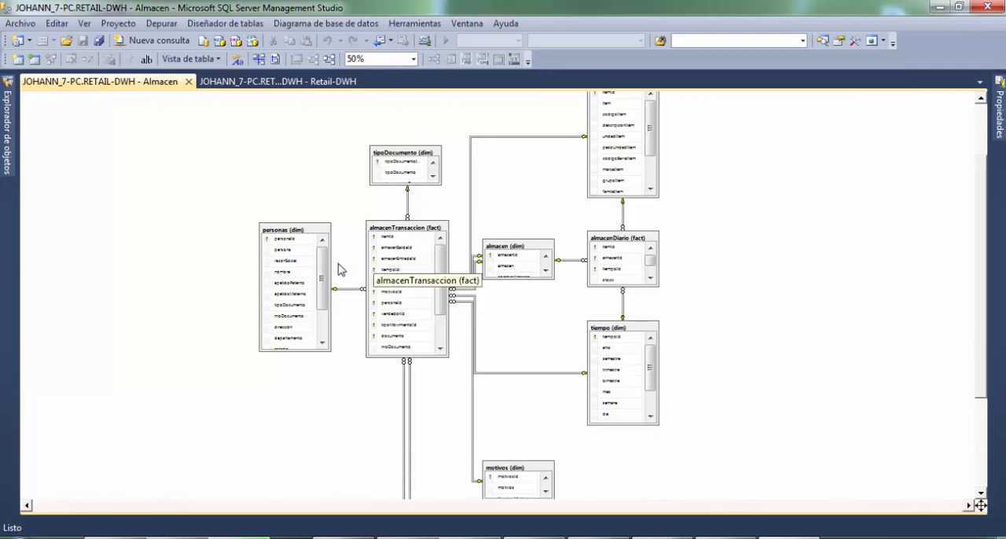
pyautogui.keyDown('ctrl'); pyautogui.scroll(-1, 497, 314); pyautogui.keyUp('ctrl')
pyautogui.keyDown('ctrl'); pyautogui.scroll(-1, 495, 311); pyautogui.keyUp('ctrl')
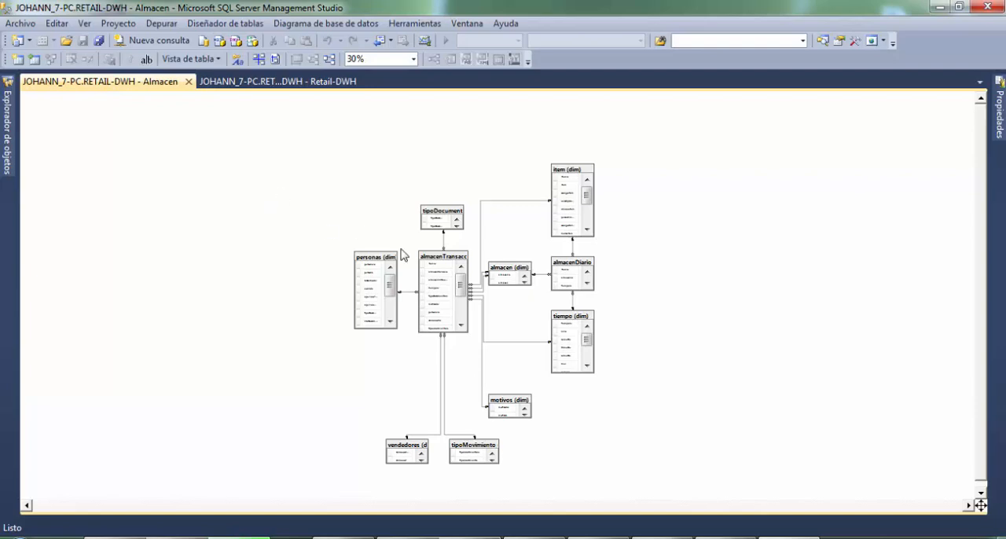
# - Examine the almacenTransaccion fact table up close along with its related dimensions, including almacen, tiempo, motivos, vendedores and tipoMovimiento
pyautogui.keyDown('ctrl'); pyautogui.scroll(2, 452, 279); pyautogui.keyUp('ctrl')
pyautogui.keyDown('ctrl'); pyautogui.scroll(1, 451, 279); pyautogui.keyUp('ctrl')
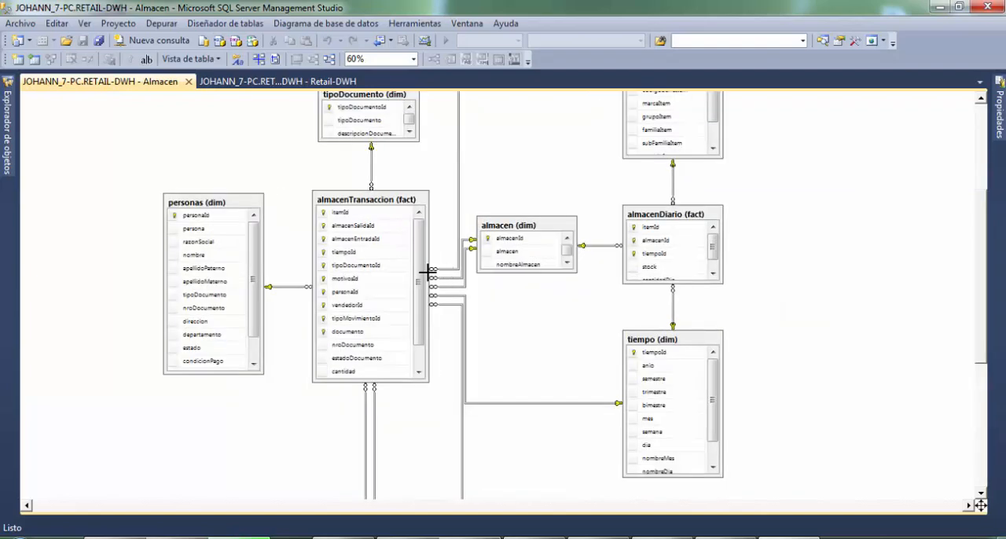
pyautogui.keyDown('ctrl'); pyautogui.scroll(1, 381, 278); pyautogui.keyUp('ctrl')
pyautogui.keyDown('ctrl'); pyautogui.scroll(1, 382, 278); pyautogui.keyUp('ctrl')
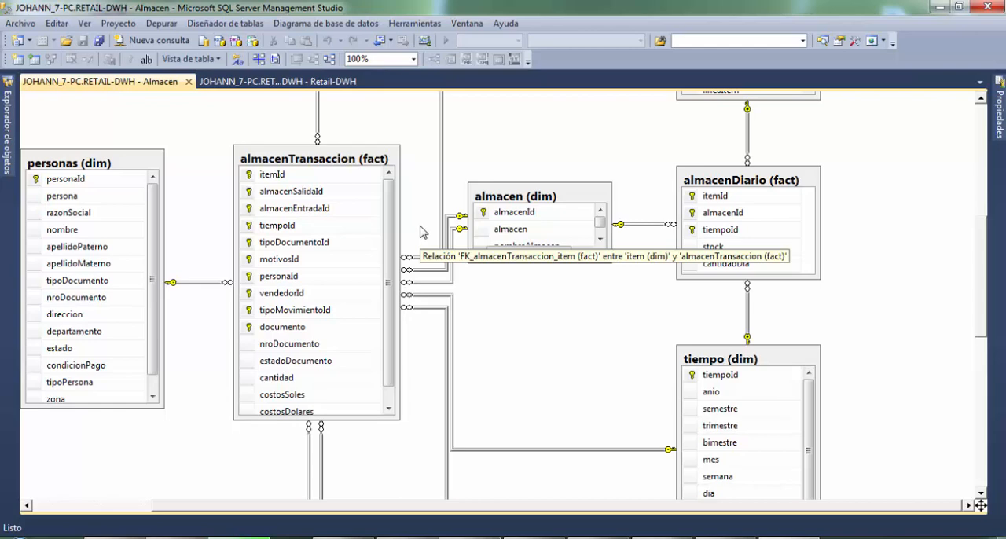
pyautogui.scroll(-6, 424, 244)
pyautogui.scroll(4, 422, 274)
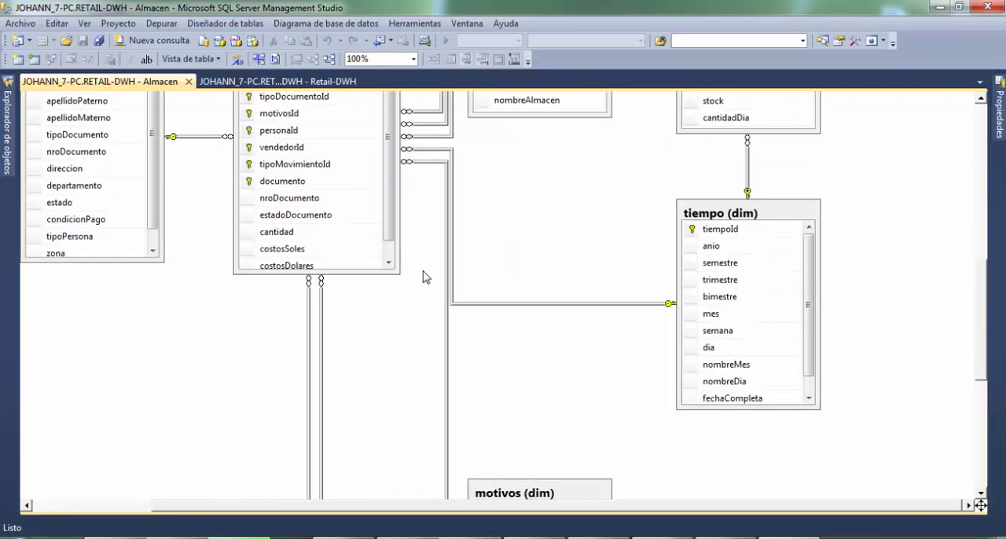
pyautogui.scroll(4, 423, 276)
pyautogui.scroll(-3, 420, 275)
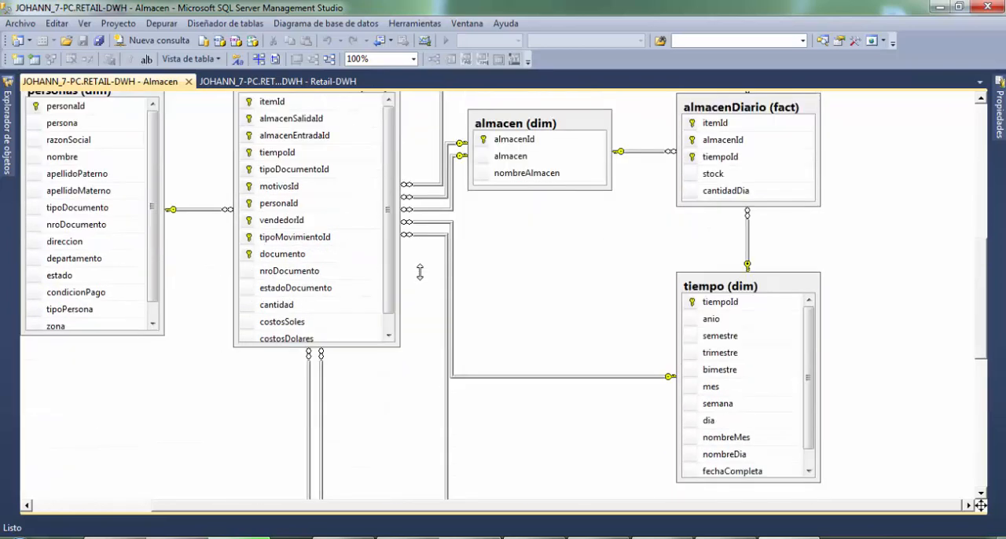
pyautogui.scroll(-5, 420, 275)
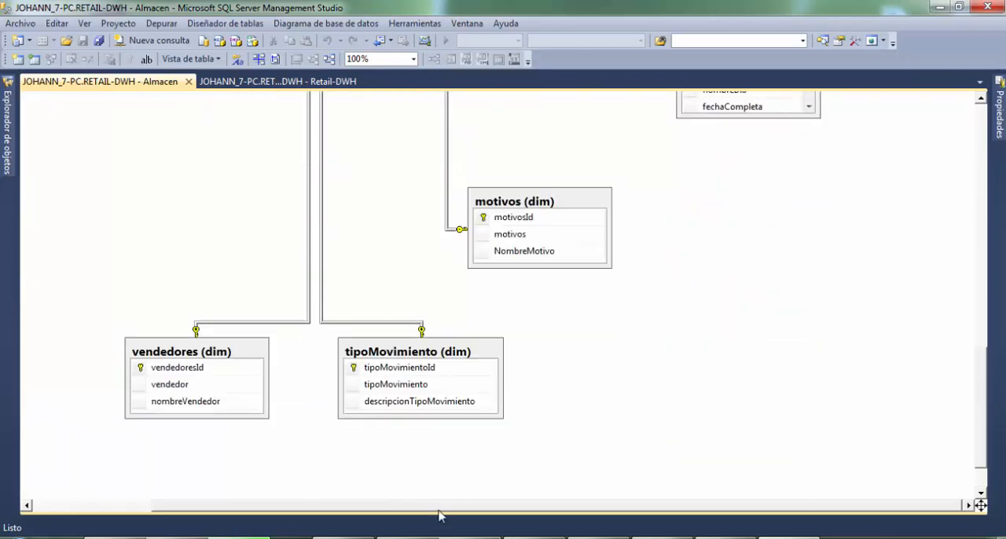
pyautogui.moveTo(439, 509); pyautogui.dragTo(518, 470)
# - Enlarge the tiempo (dim) table in the Almacen diagram until all its columns fit without scrolling
pyautogui.scroll(3, 590, 440)
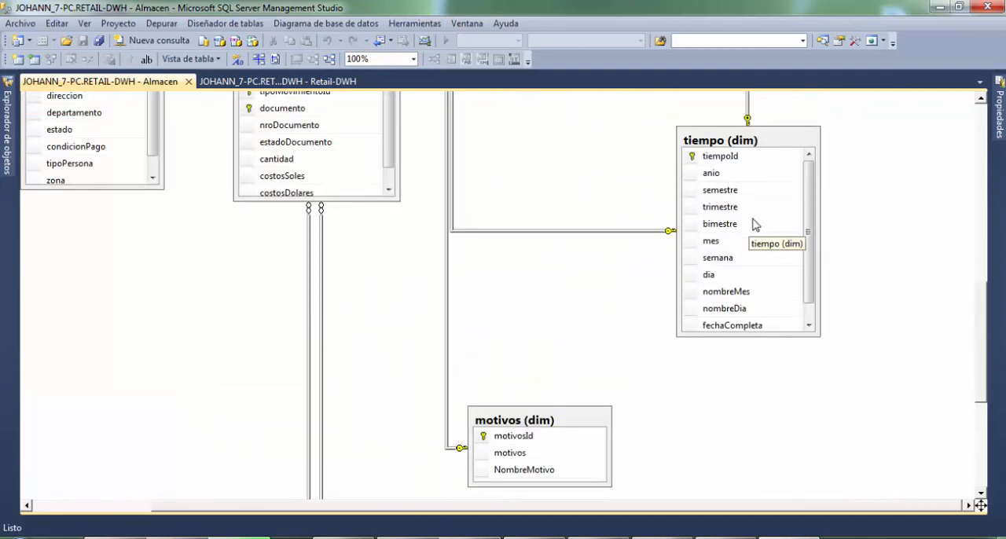
pyautogui.scroll(2, 754, 223)
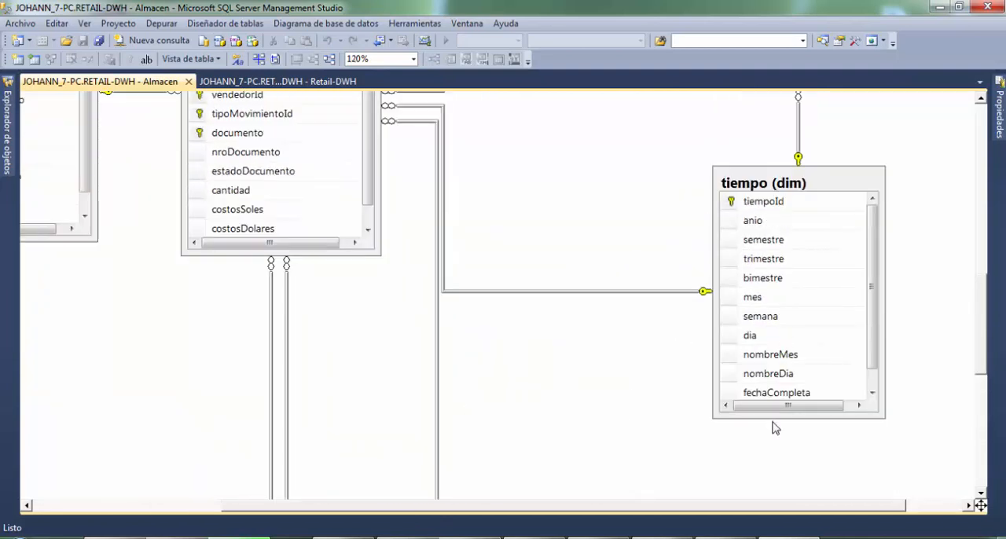
pyautogui.click(781, 415)
pyautogui.moveTo(781, 415); pyautogui.dragTo(786, 437)
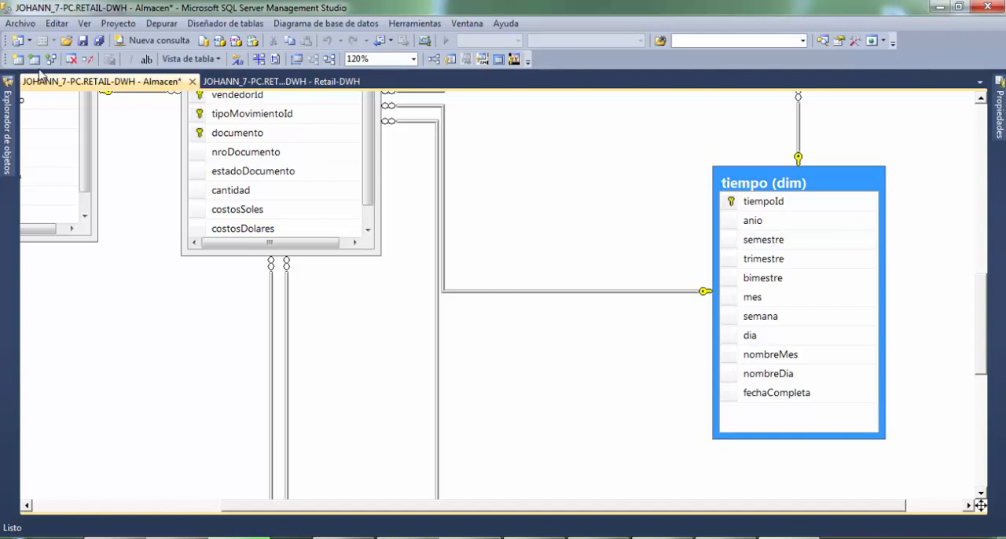
# - Open a new query on RETAIL-DWH, enlarge the editor text and try to run "select * from tiempo;"
pyautogui.click(6, 98)
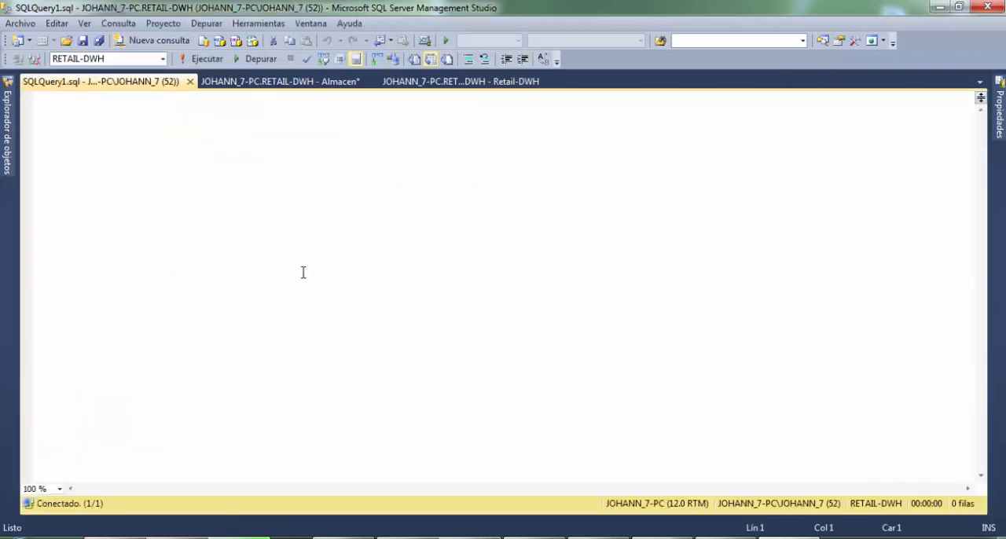
pyautogui.write('selct')
pyautogui.hotkey('shift', 'Home')
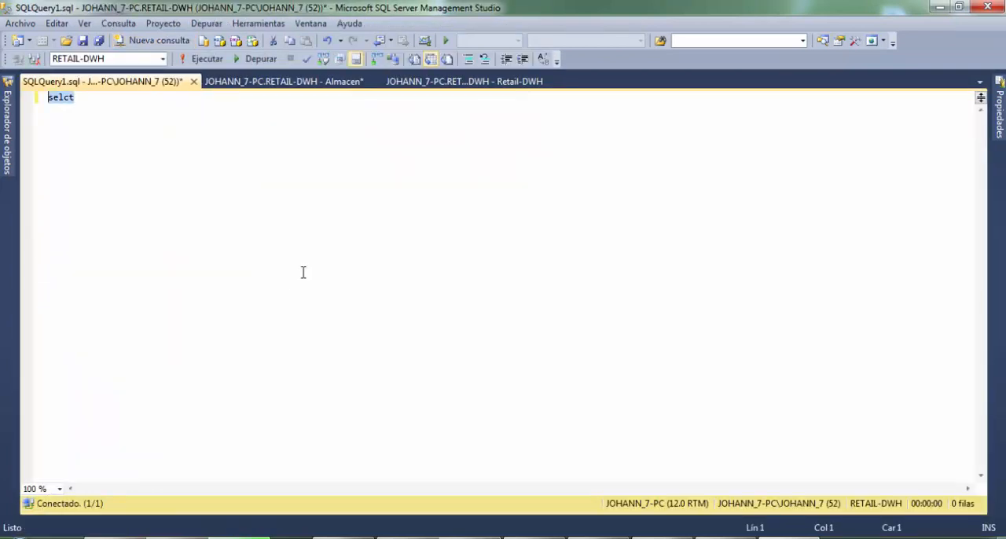
pyautogui.scroll(10, 303, 272)
pyautogui.write('sele')
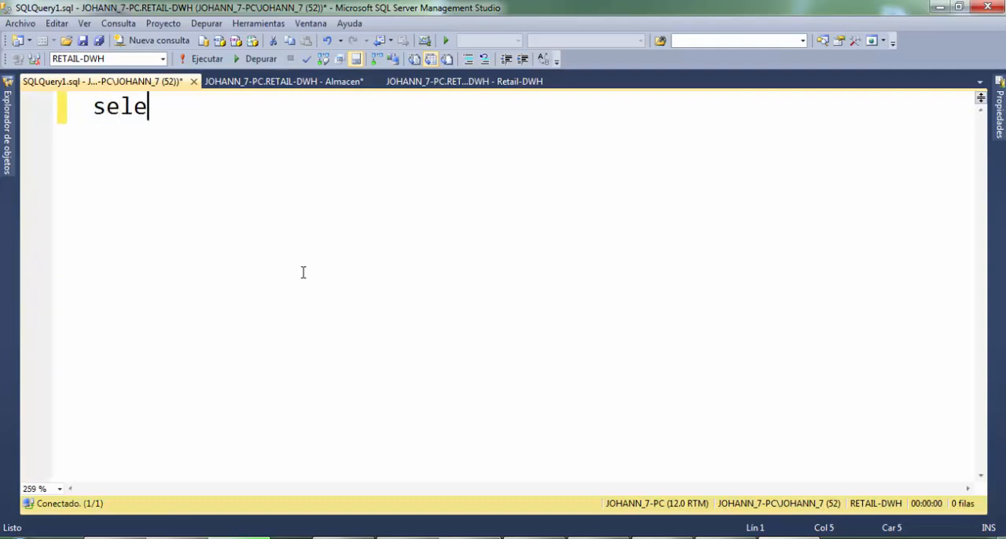
pyautogui.write('ct * from ')
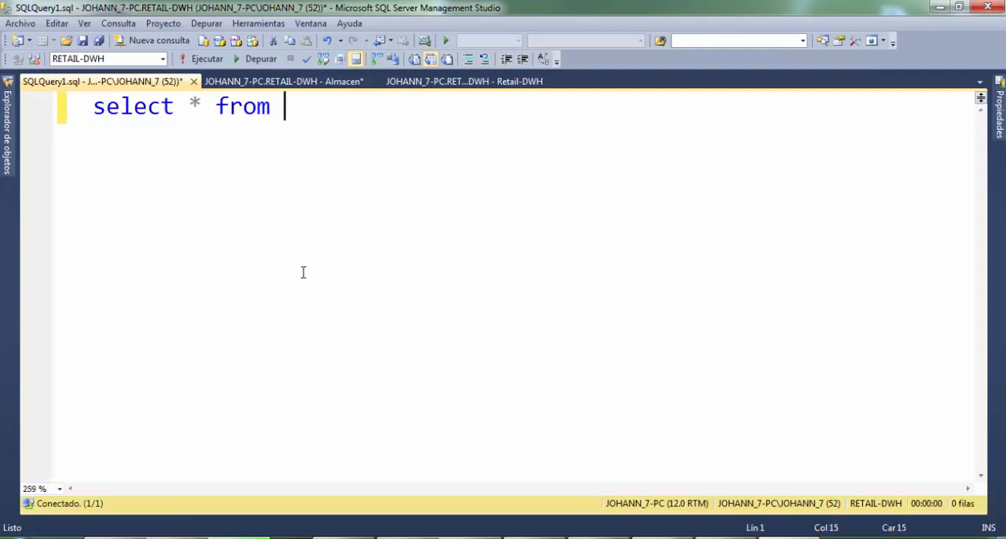
pyautogui.write('tiempo;')
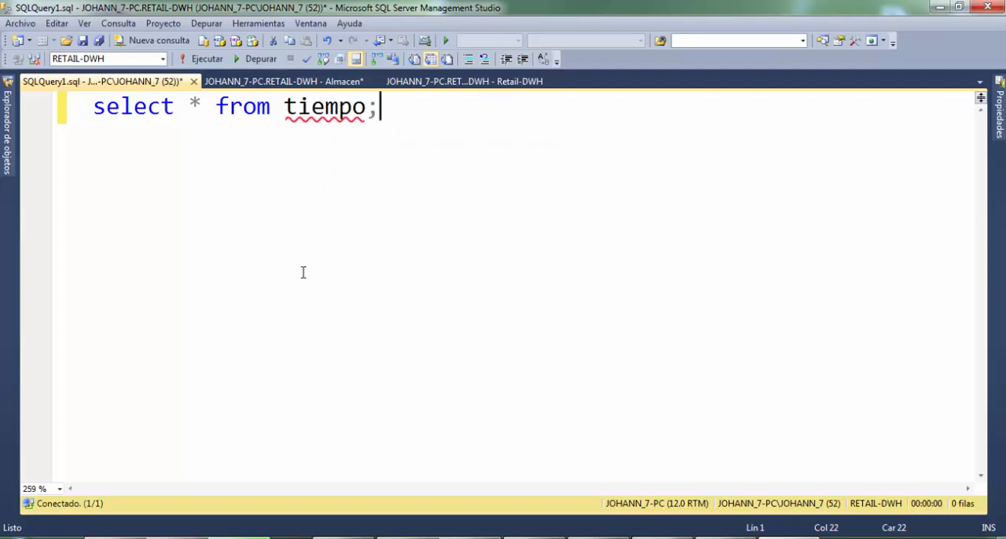
pyautogui.press('F5')
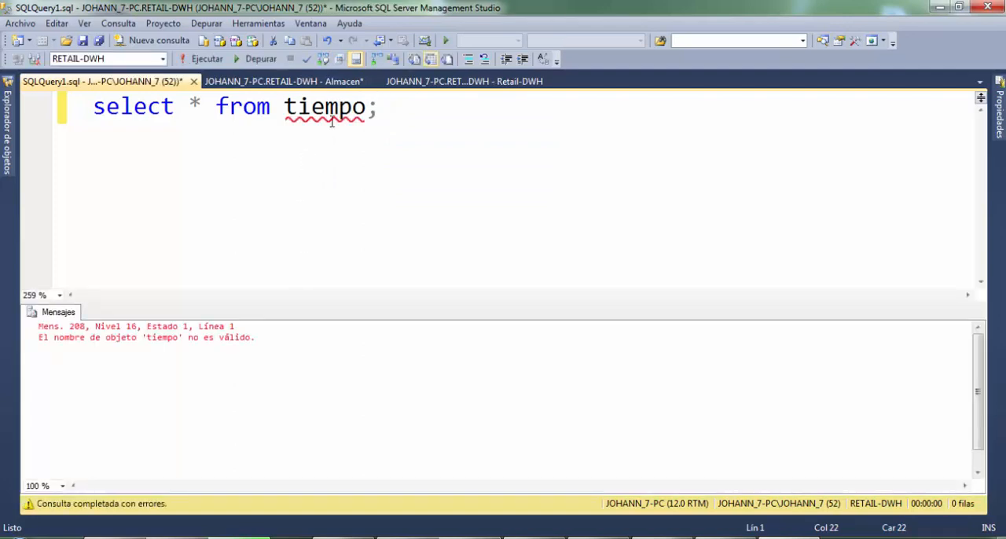
# - Collapse the RETAIL-DWH diagrams, expand its tables and locate the tiempo table to check its schema
pyautogui.click(8, 128)
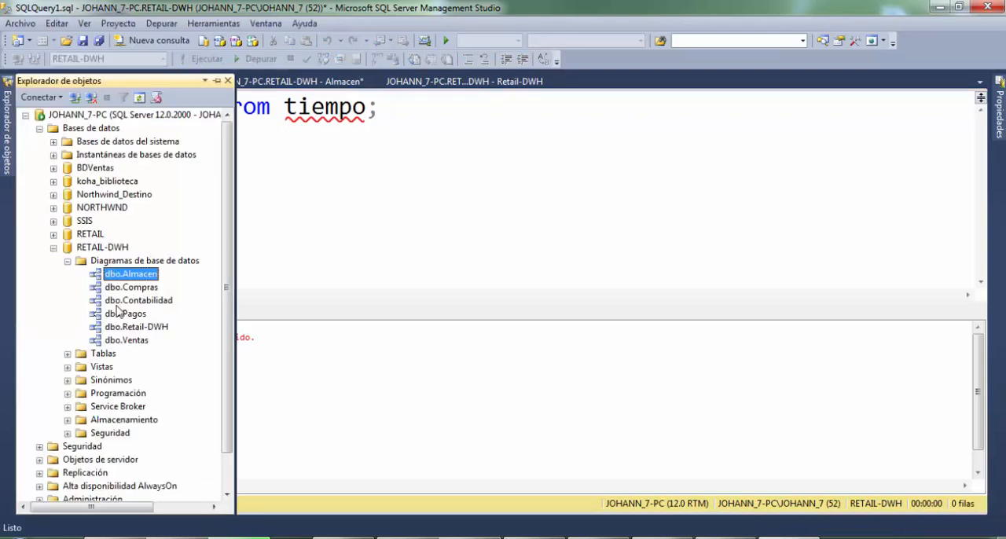
pyautogui.click(67, 260)
pyautogui.click(67, 274)
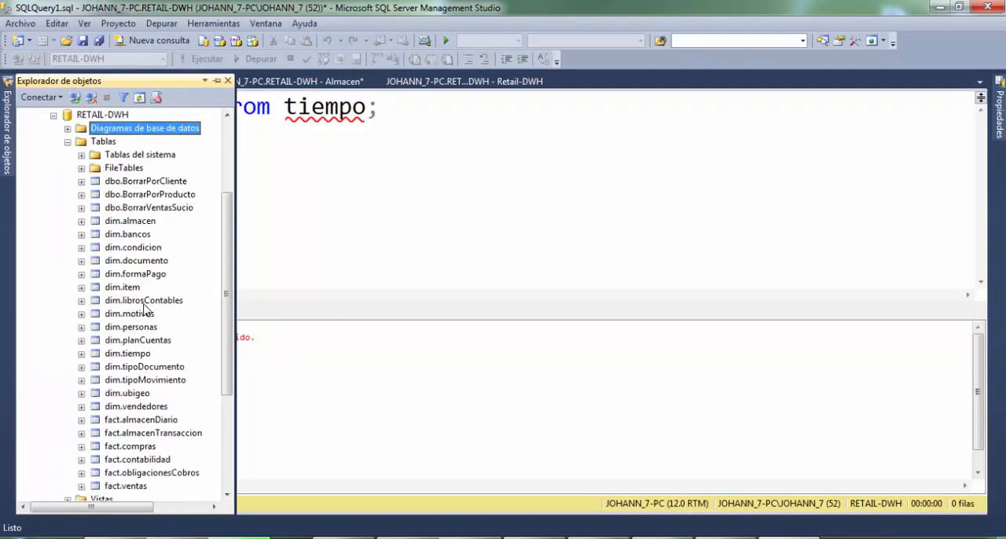
pyautogui.click(146, 354)
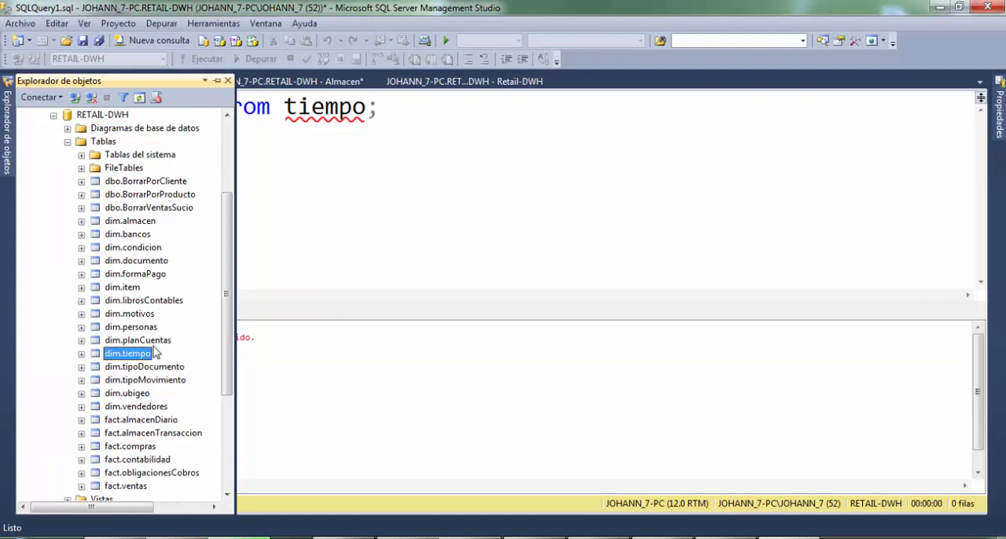
# - Add the dim schema to the table name and run "select * from dim.tiempo;"
pyautogui.click(378, 121)
pyautogui.press('Left')
pyautogui.press('Left')
pyautogui.press('Left')
pyautogui.press('Left')
pyautogui.press('Left')
pyautogui.press('Left')
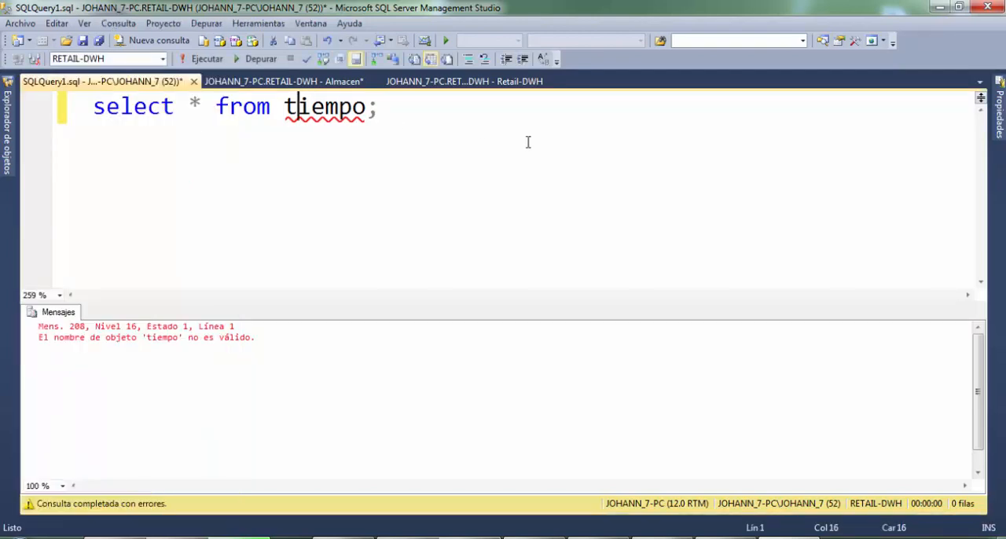
pyautogui.press('Left')
pyautogui.write('dim.')
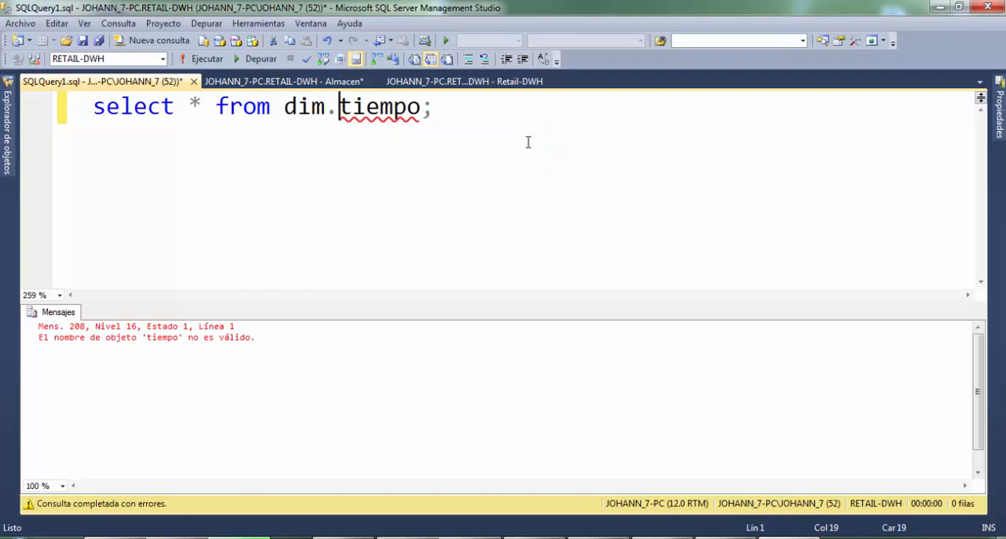
pyautogui.hotkey('ctrl', 'space')
pyautogui.press('Up')
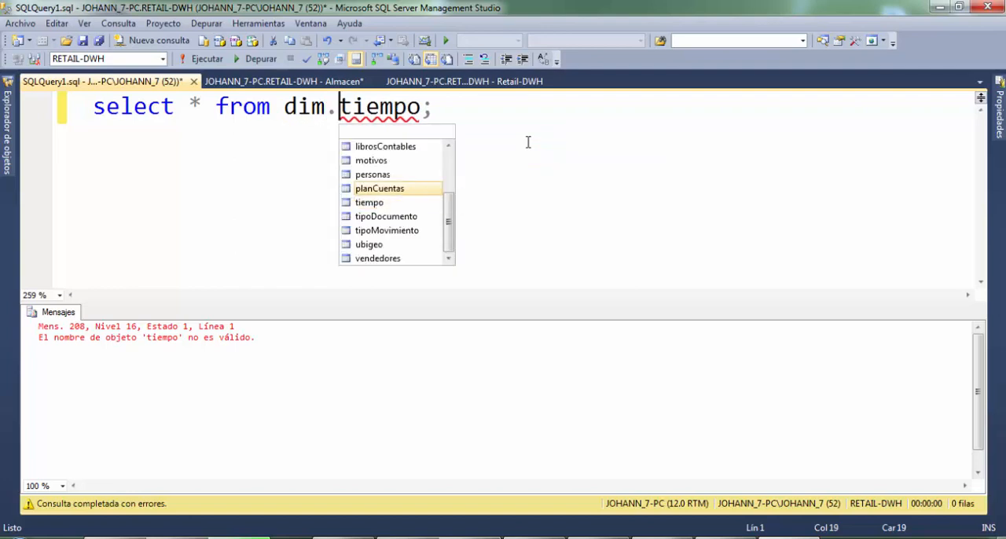
pyautogui.press('Down')
pyautogui.press('Tab')
pyautogui.press('F5')
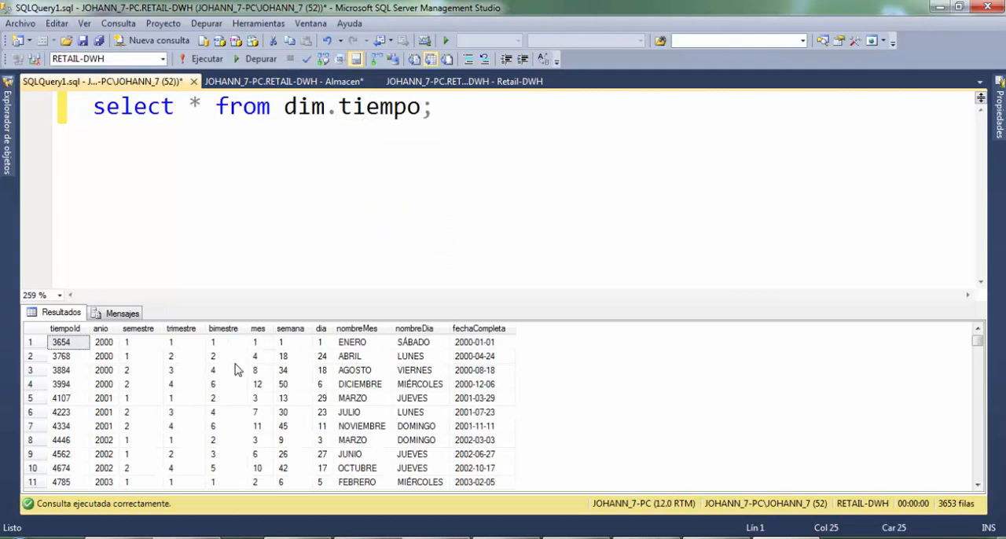
pyautogui.scroll(1, 236, 374)
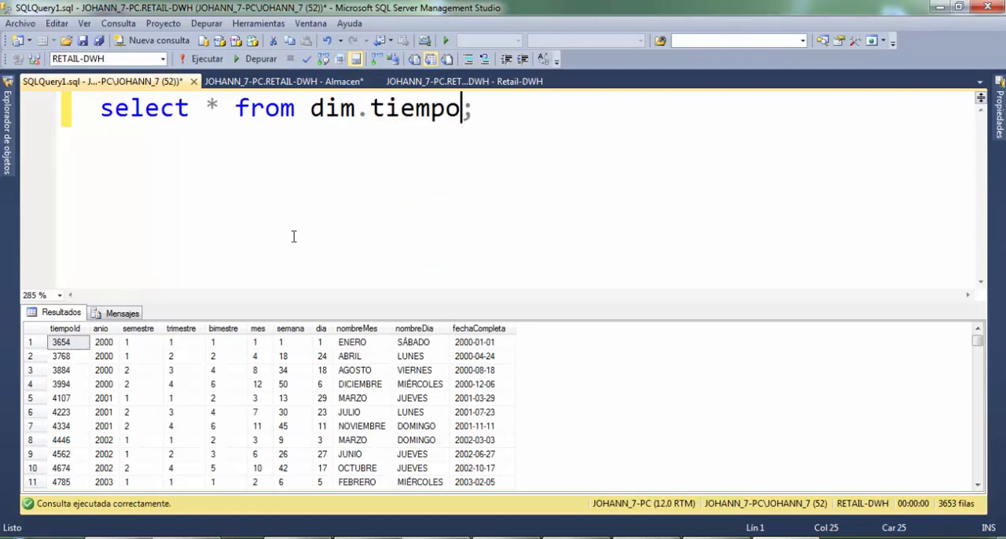
pyautogui.click(606, 410)
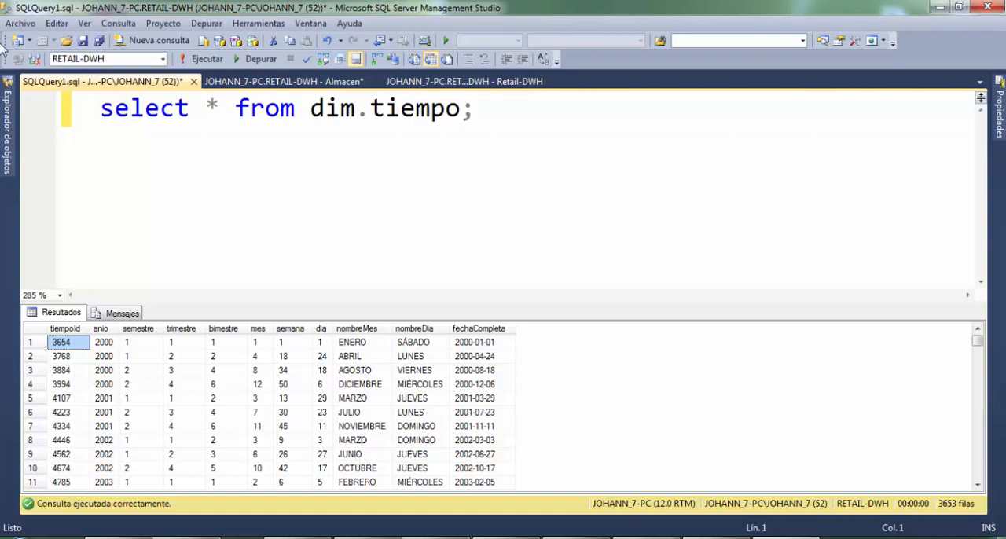
# - Collapse the RETAIL-DWH database, expand RETAIL, collapse its diagrams and list its tables
pyautogui.moveTo(3, 137)
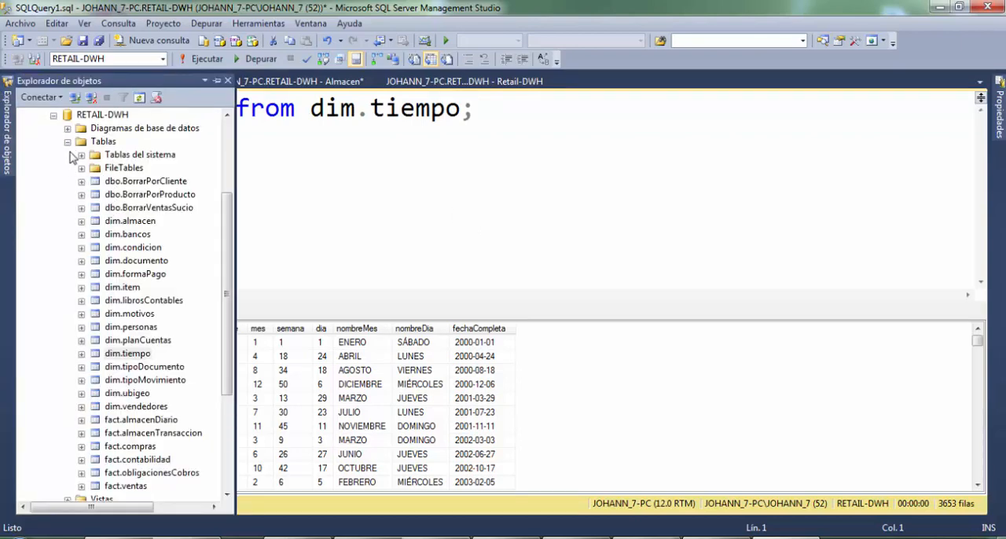
pyautogui.click(54, 116)
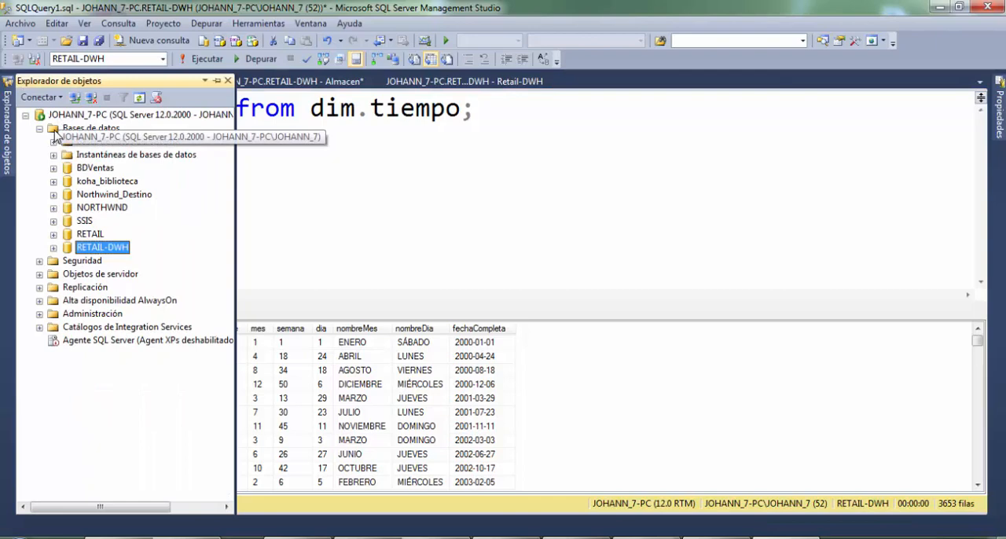
pyautogui.click(54, 235)
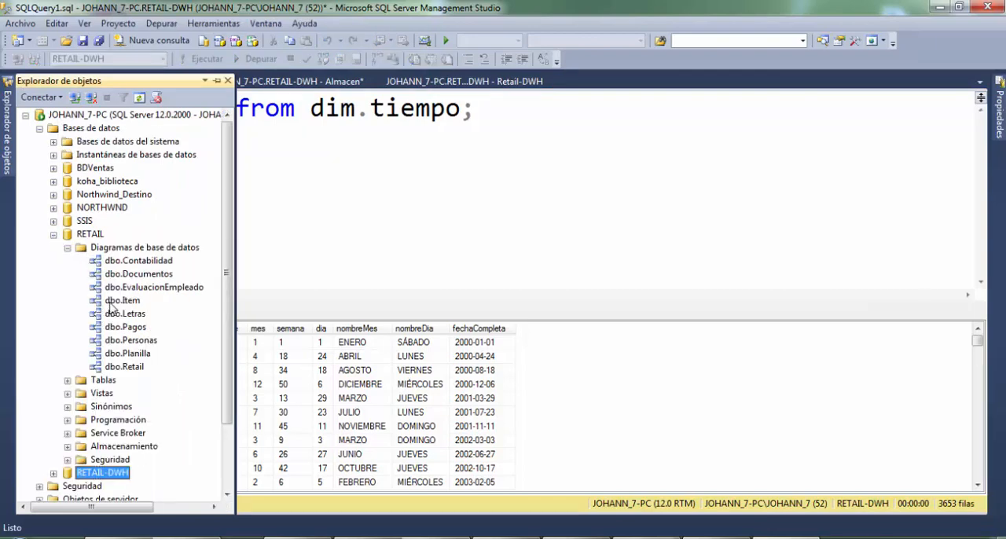
pyautogui.click(68, 248)
pyautogui.click(67, 261)
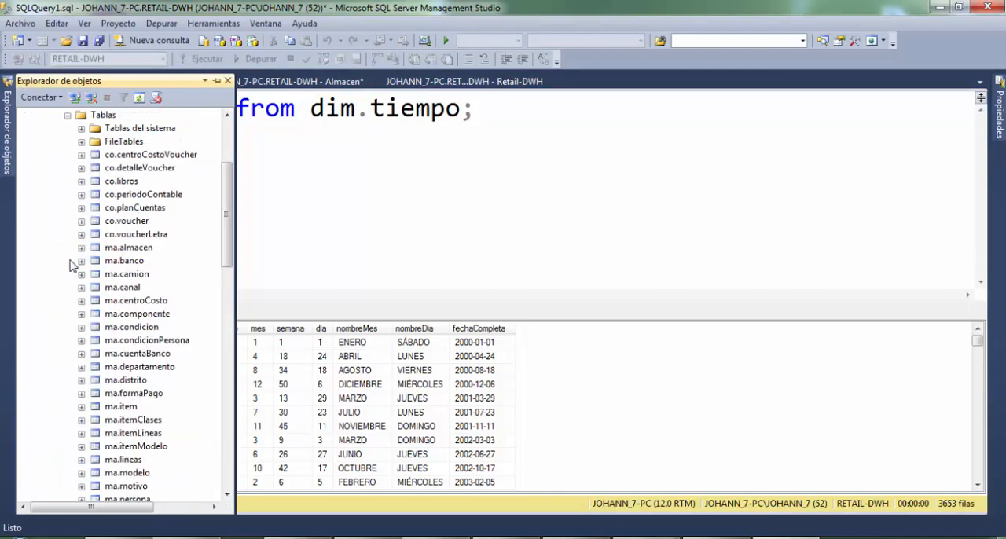
# - Open the first 200 rows of RETAIL's ma.banco table for editing
pyautogui.click(121, 262)
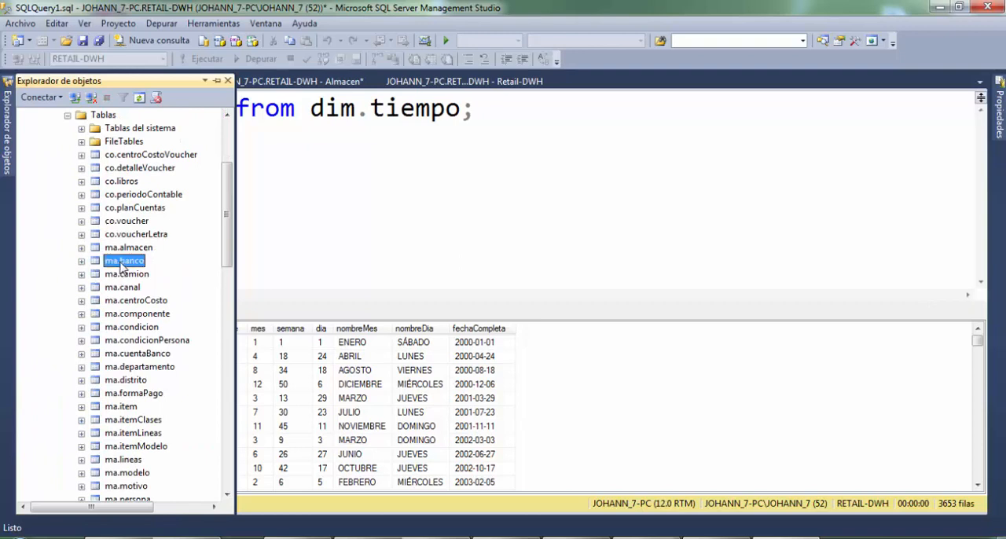
pyautogui.rightClick(121, 265)
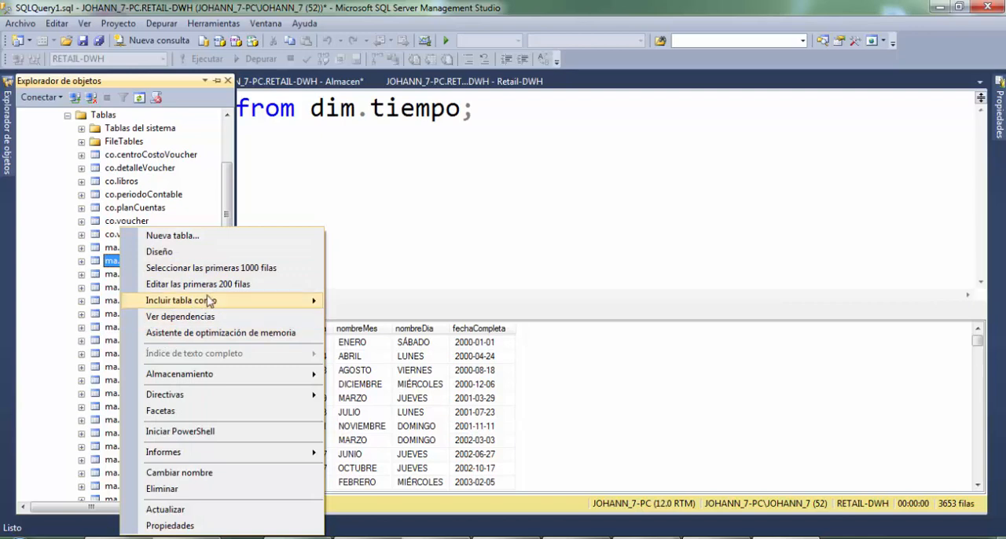
pyautogui.click(234, 289)
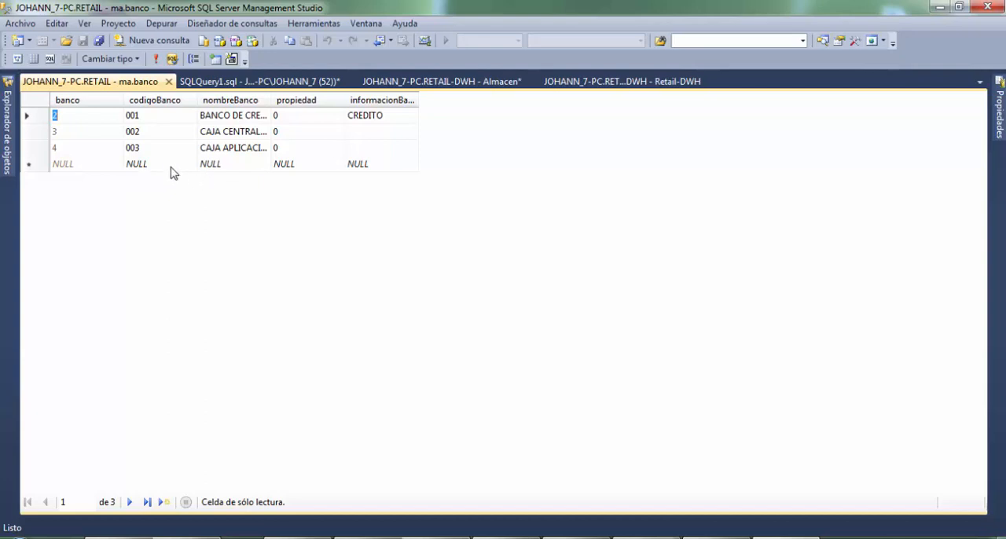
# - Open a new query on RETAIL, enlarge the editor text and begin the statement with "INSERT INTO"
pyautogui.click(157, 41)
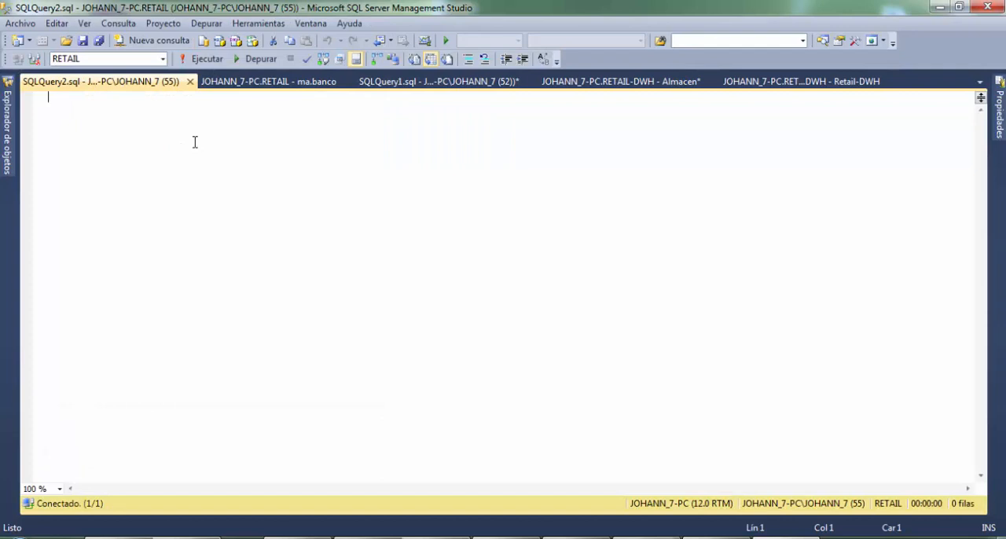
pyautogui.write('IN')
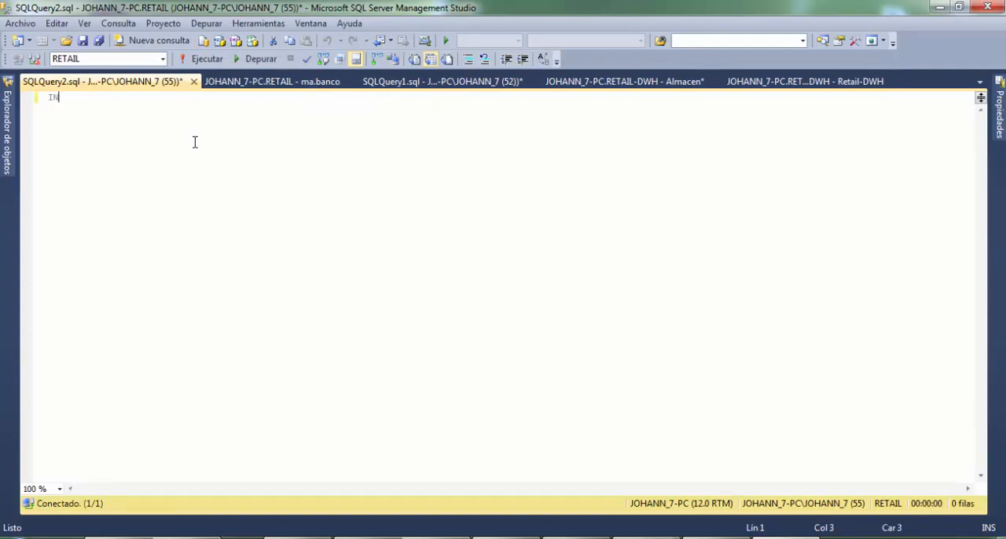
pyautogui.write('SERT')
pyautogui.scroll(2, 228, 151)
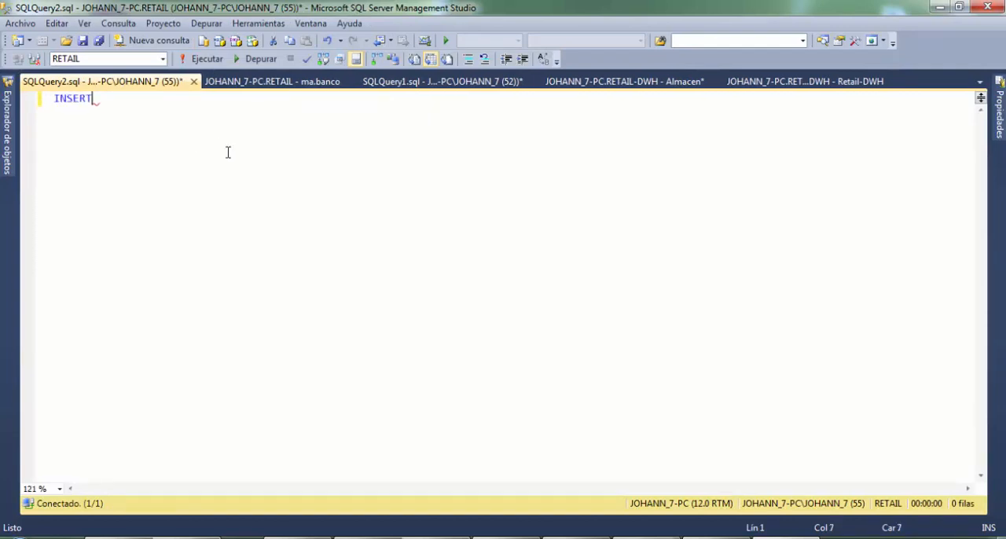
pyautogui.scroll(5, 227, 151)
pyautogui.write('INTO ')
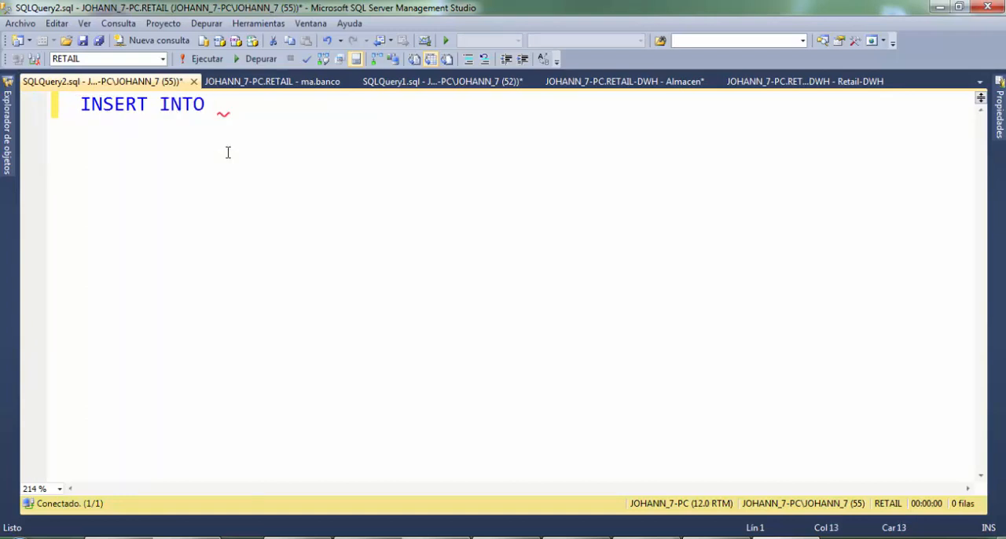
pyautogui.write('ra')
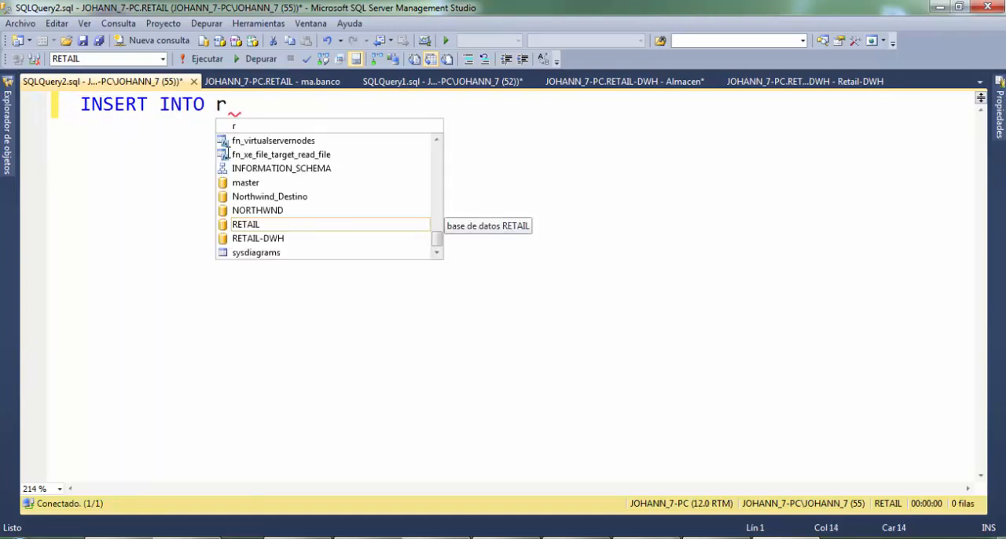
pyautogui.press('BackSpace')
pyautogui.press('BackSpace')
pyautogui.write('b')
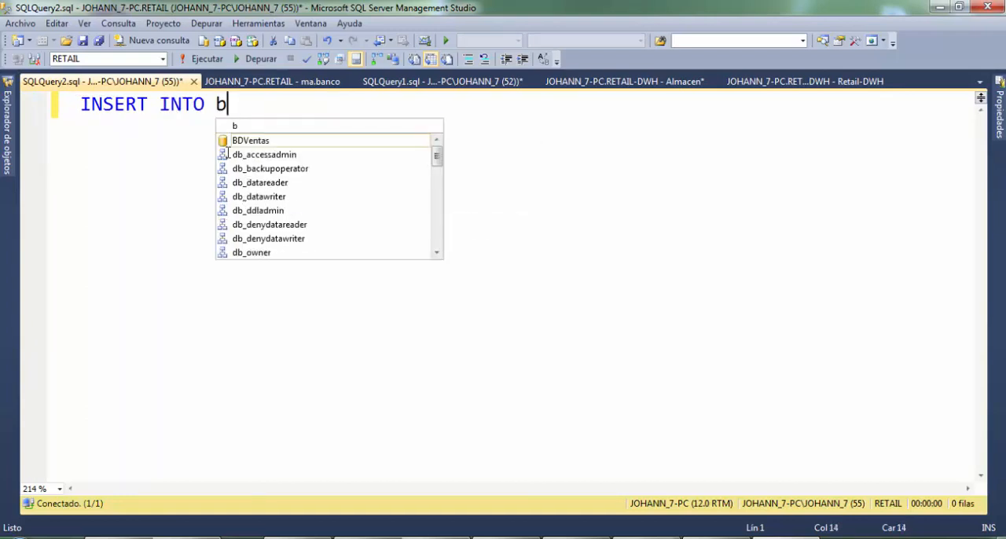
pyautogui.write('an')
pyautogui.press('BackSpace')
pyautogui.press('BackSpace')
pyautogui.press('BackSpace')
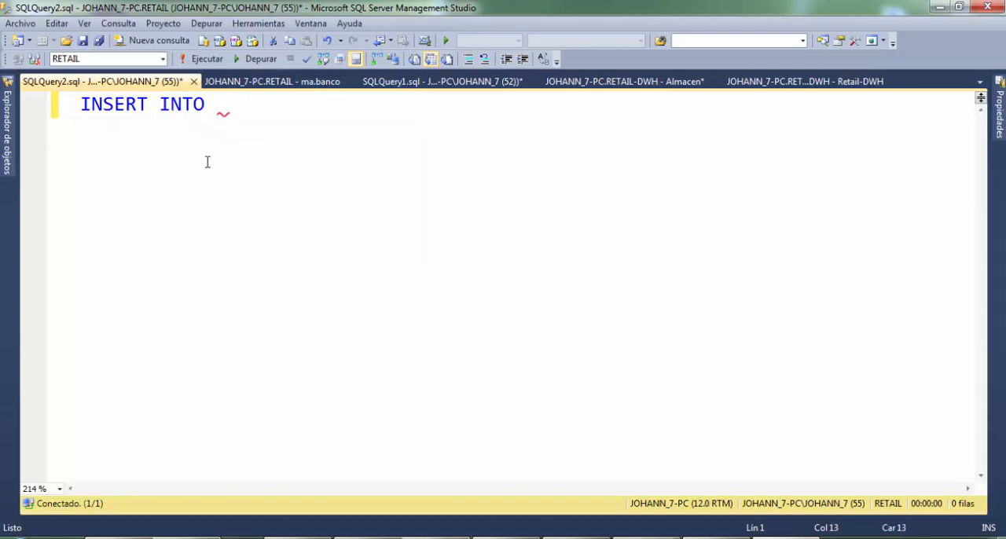
# - Complete the insert statement with "ma.banco VALUE(...);", giving 1, a quoted sample first name and 2500 as its values
pyautogui.write('ma.ban')
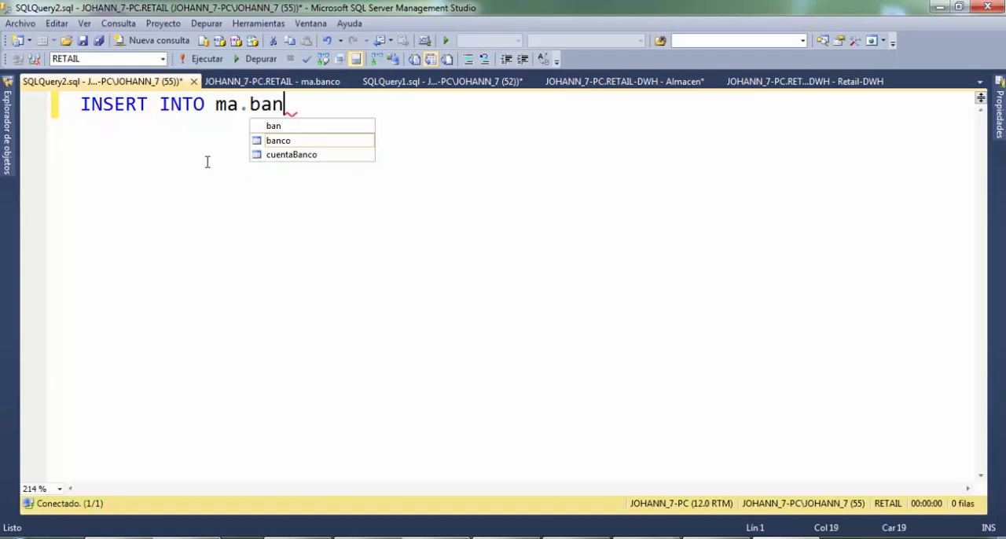
pyautogui.write('co VALUE(')
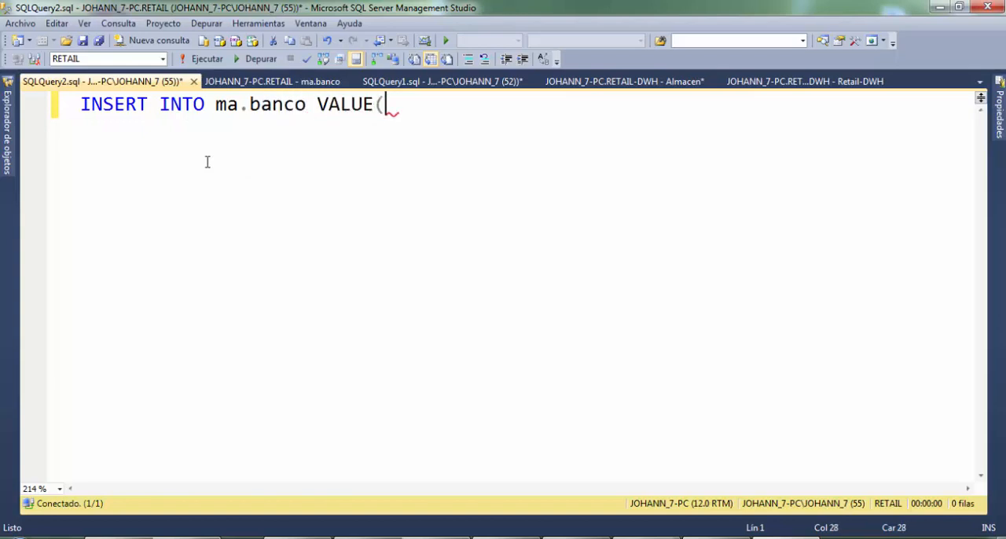
pyautogui.write('1);')
pyautogui.press('Left')
pyautogui.press('Left')
pyautogui.write('1,2pepitp')
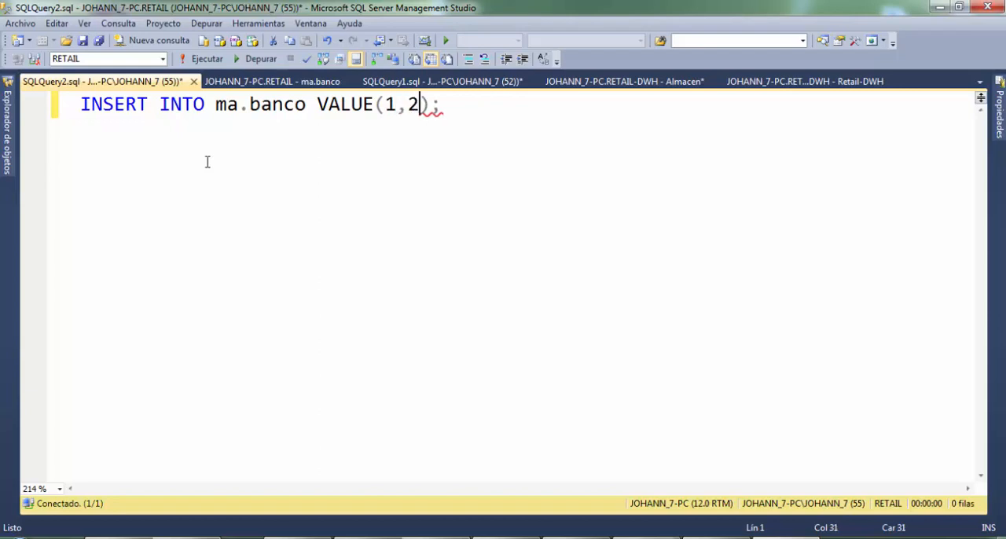
pyautogui.press('BackSpace')
pyautogui.press('BackSpace')
pyautogui.press('BackSpace')
pyautogui.press('BackSpace')
pyautogui.press('BackSpace')
pyautogui.press('BackSpace')
pyautogui.press('BackSpace')
pyautogui.write("'pepito")
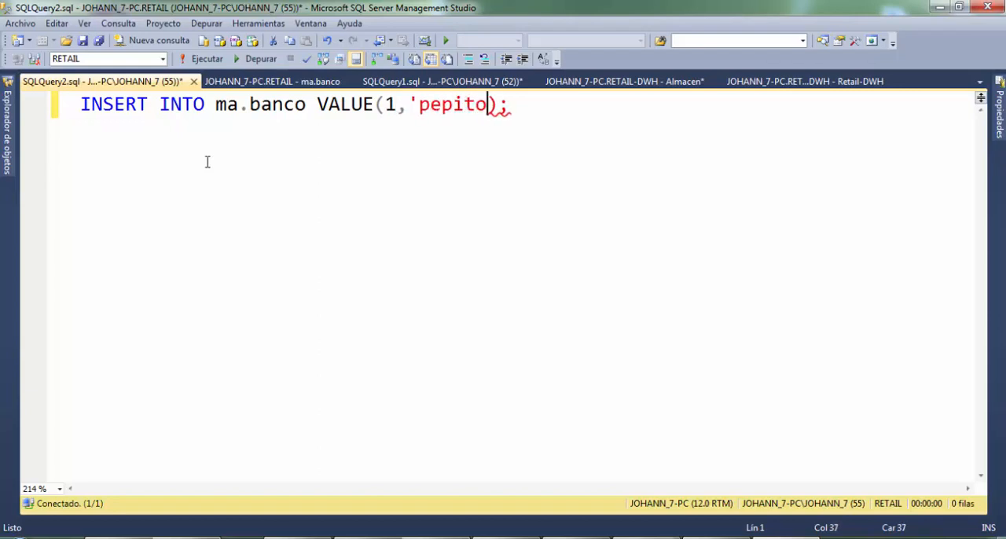
pyautogui.write("',2500")
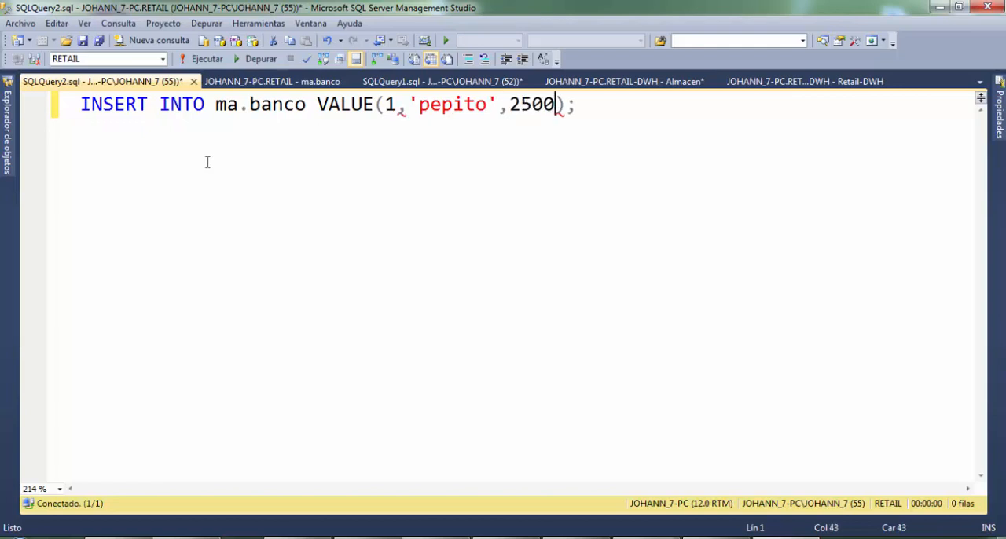